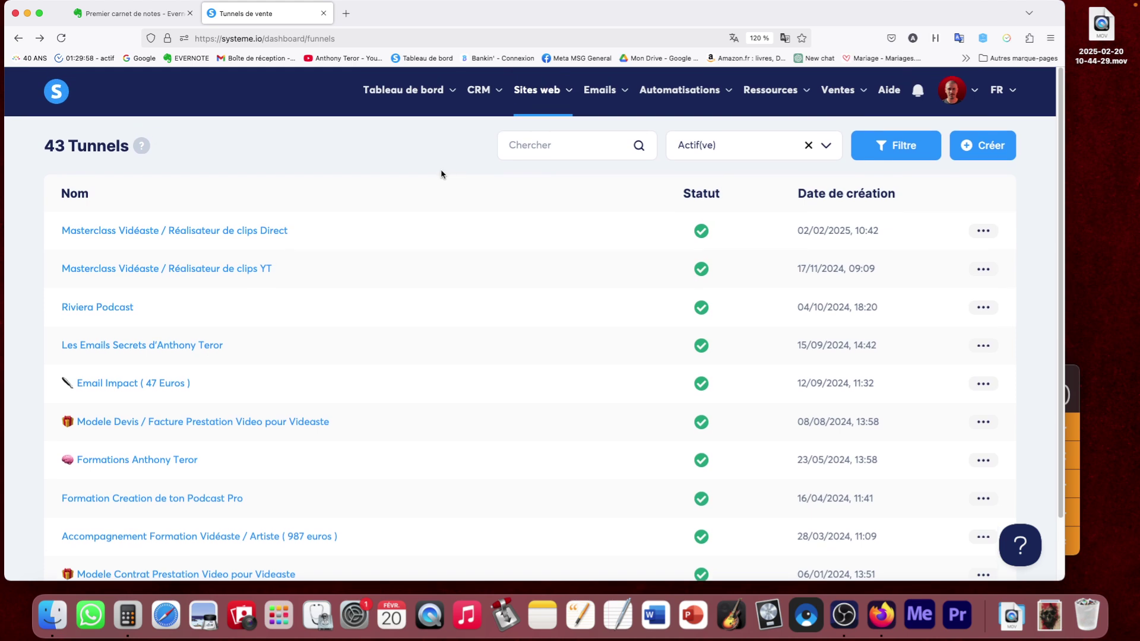
- Open the sales funnel "Accompagnement Formation Vidéaste / Artiste ( 987 euros )" and look up the instalment amount in the calculator
scroll(357, 154, down, 3)
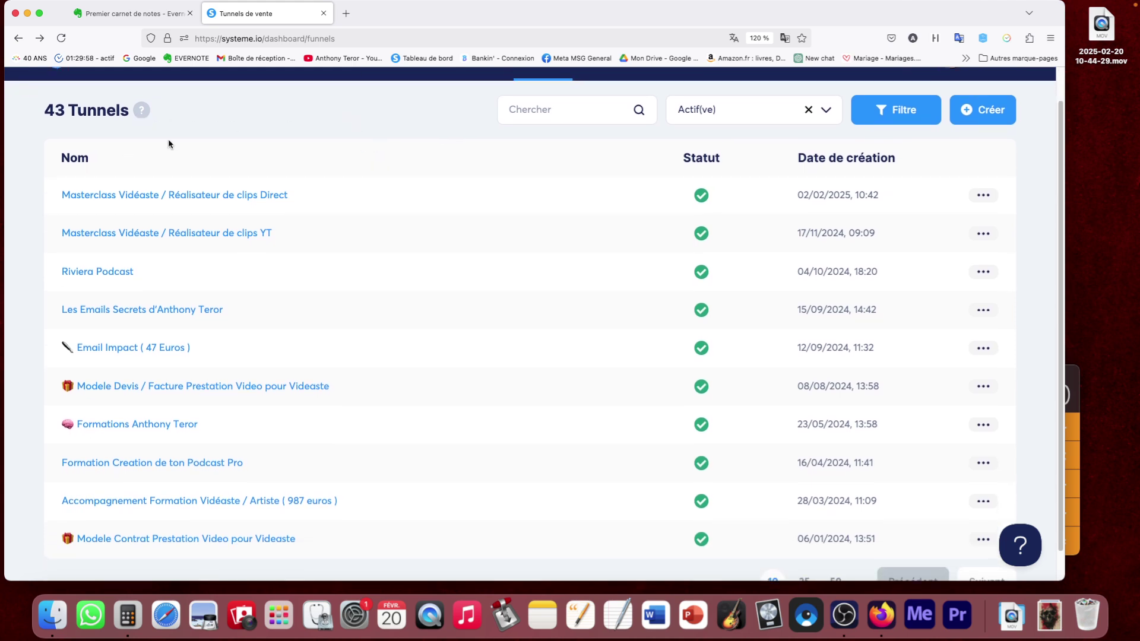
click(258, 472)
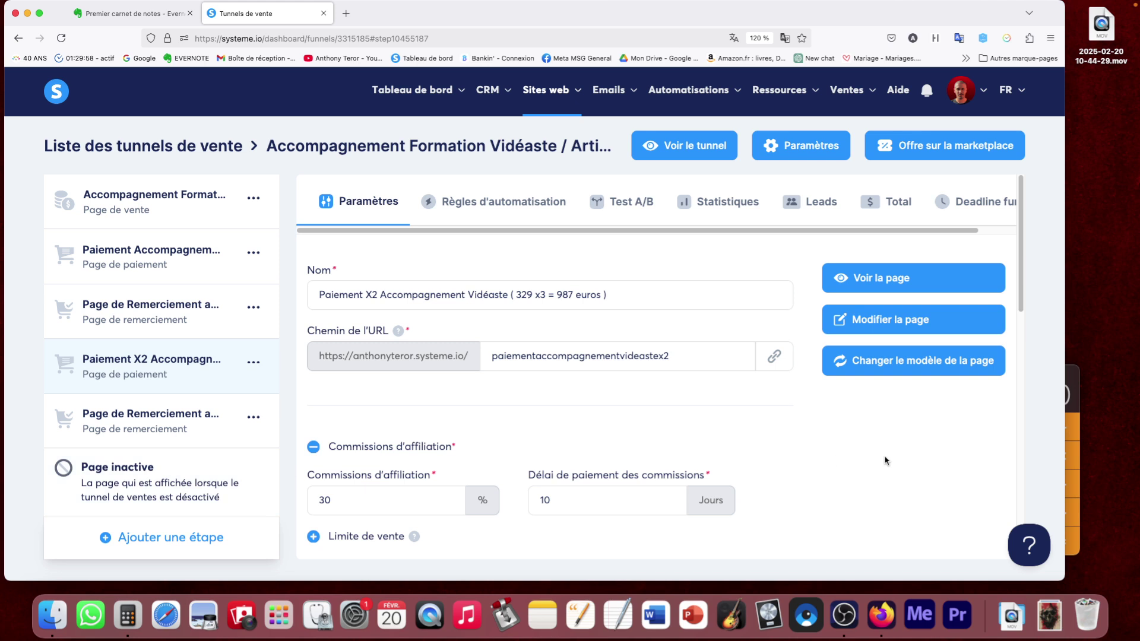
click(1078, 415)
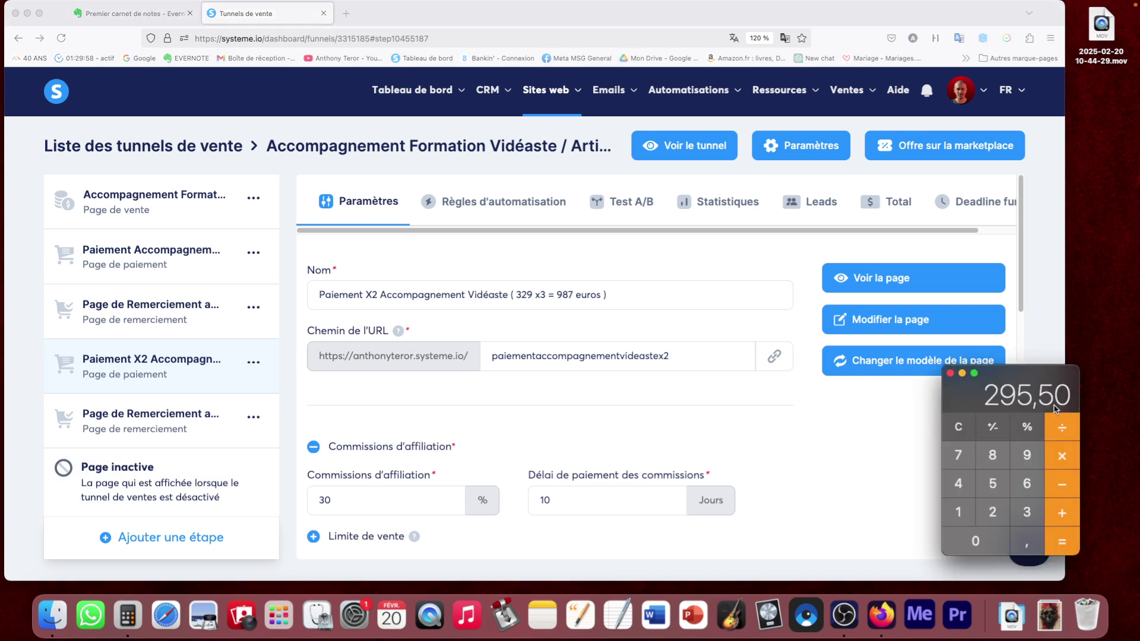
click(820, 435)
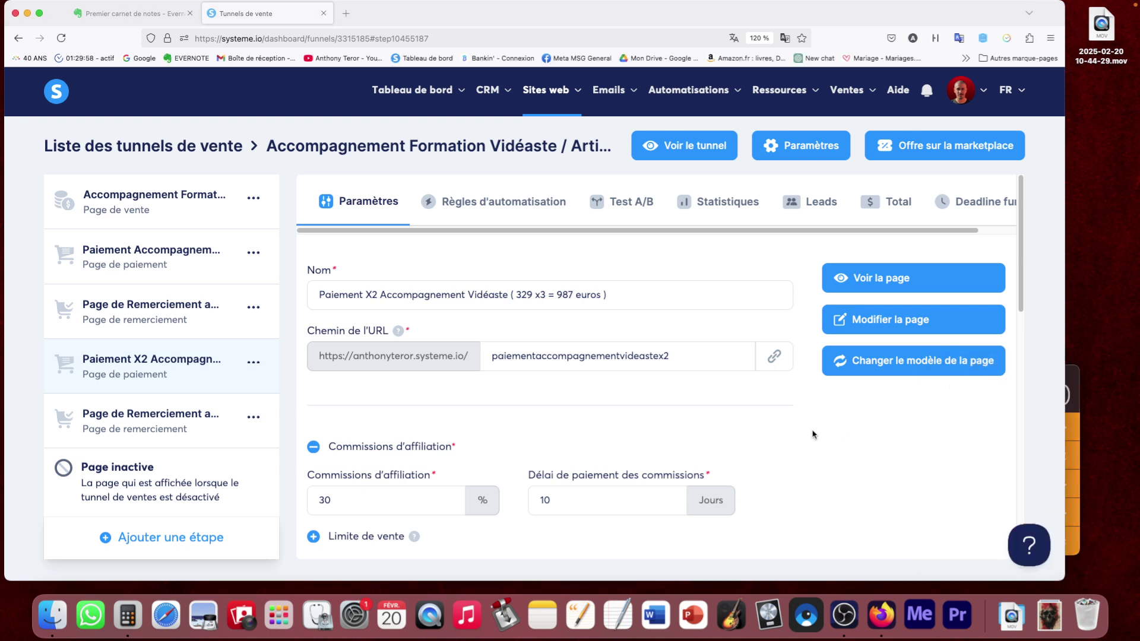
- Preview the funnel's sales page, look through it, and close the preview
click(167, 210)
click(913, 278)
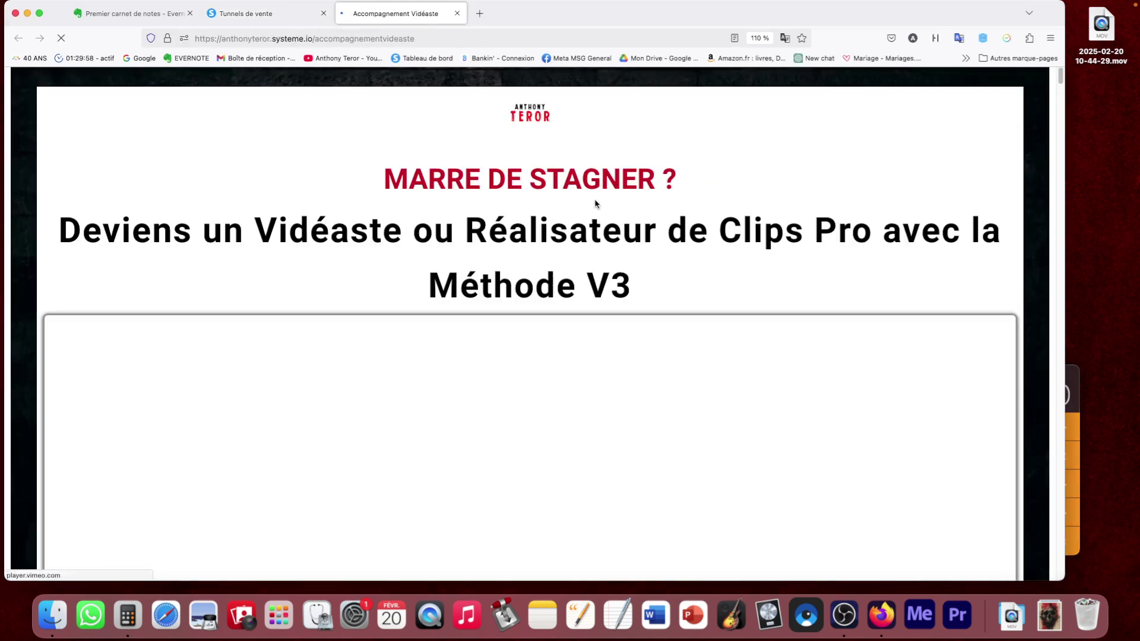
scroll(596, 203, down, 10)
click(457, 13)
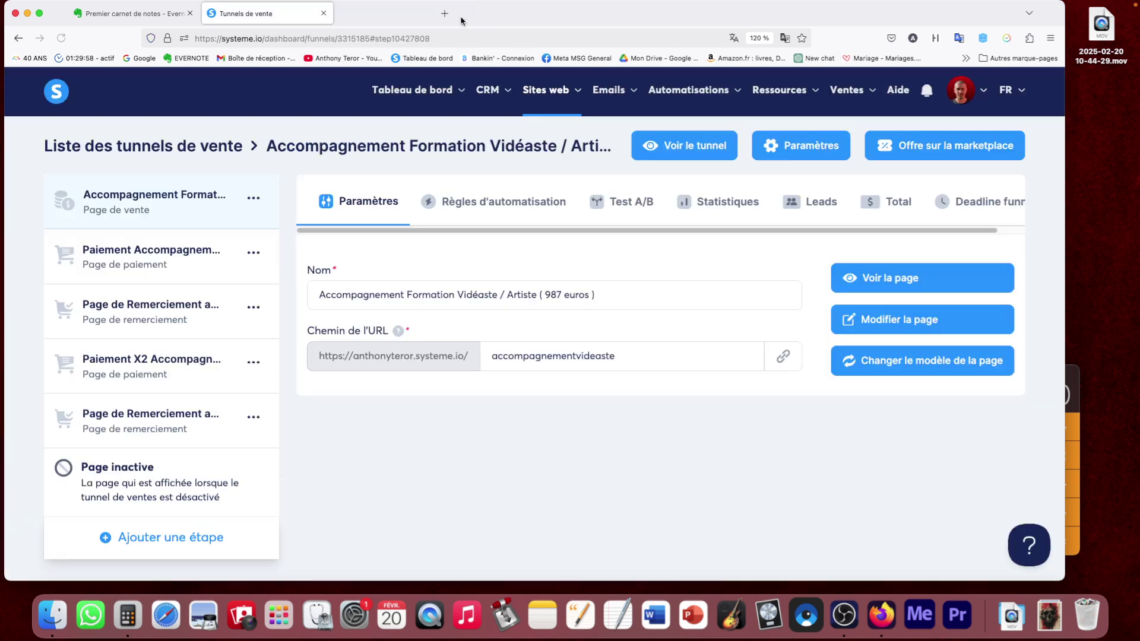
- Preview the single-payment page of the funnel, check its advertised price, and close the preview
click(181, 258)
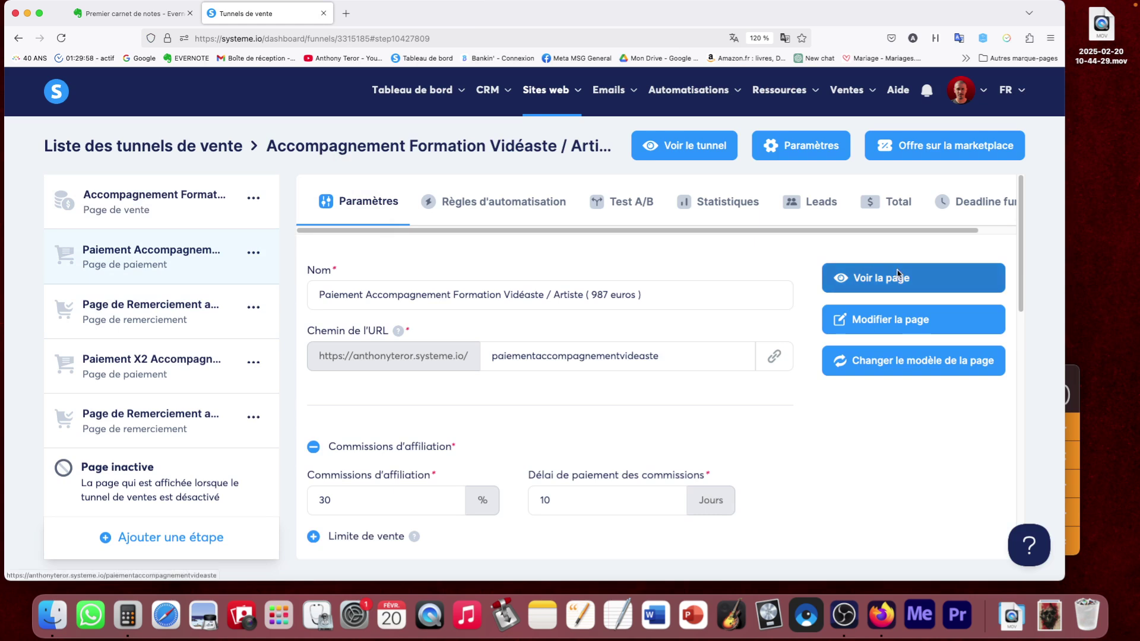
click(898, 277)
scroll(804, 275, down, 7)
scroll(562, 113, up, 7)
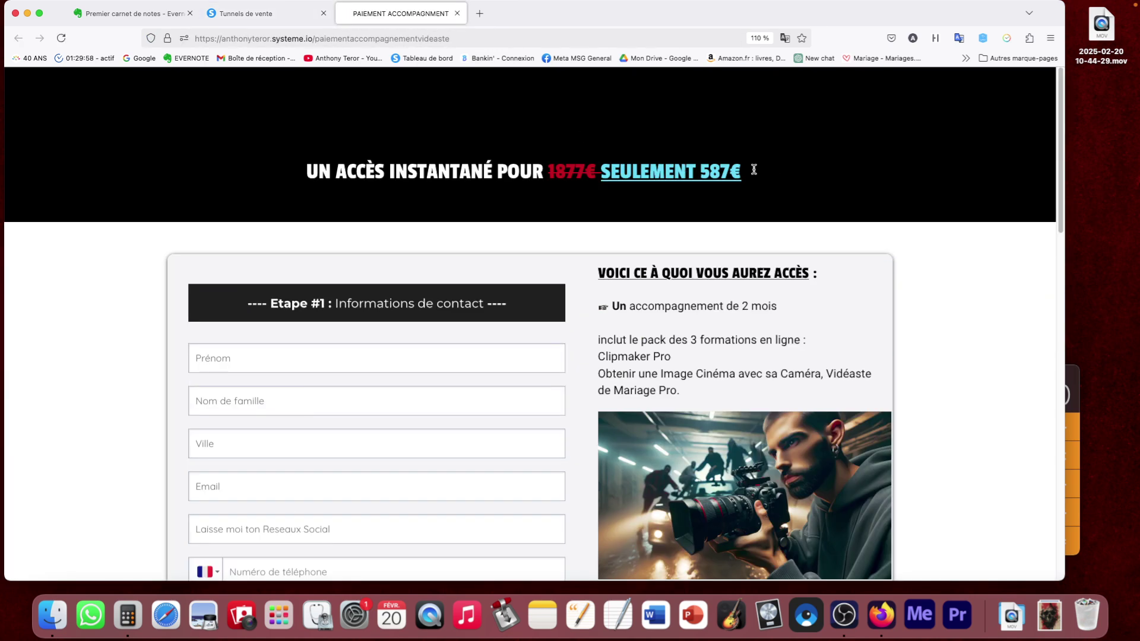
click(457, 13)
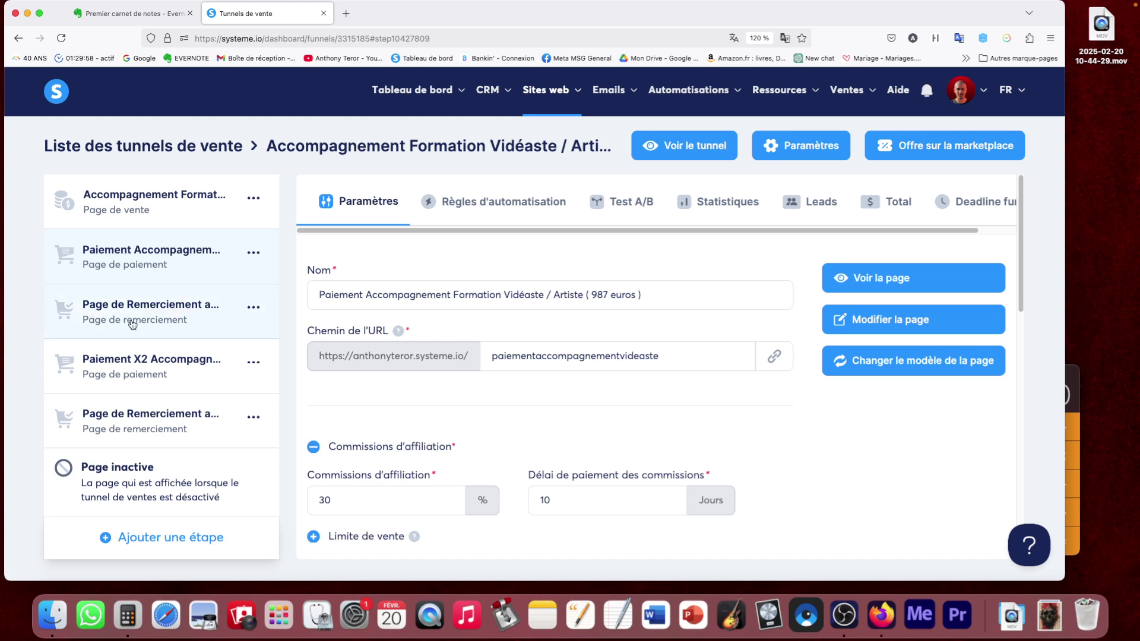
- Preview the Paiement X2 page, compare its instalment price with the calculator's amount, and close the preview
click(167, 371)
click(897, 282)
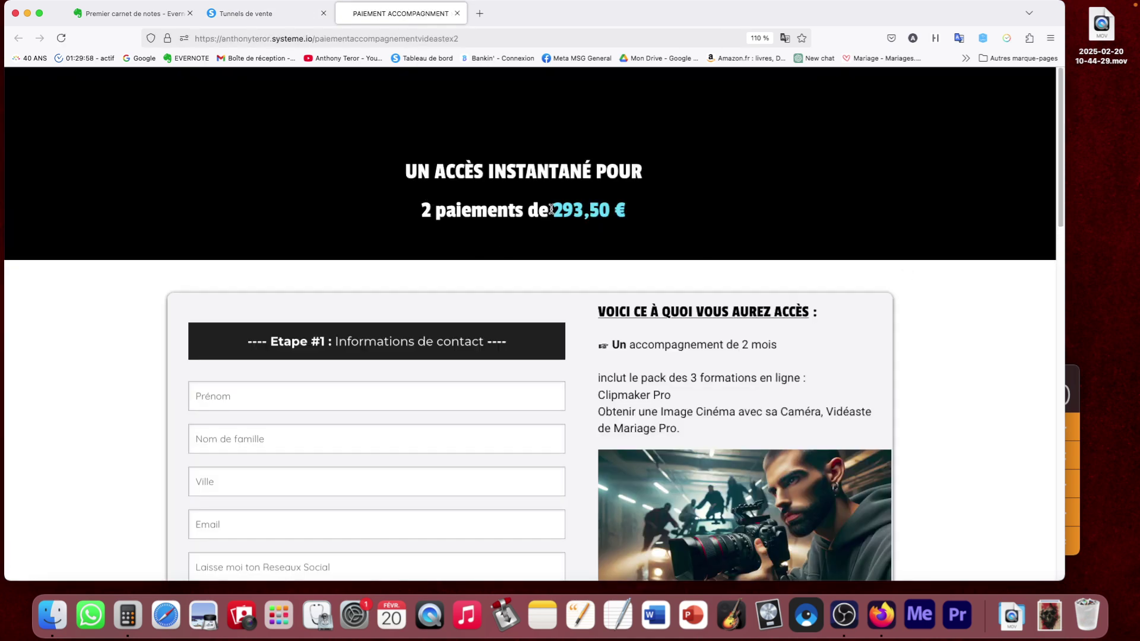
click(1073, 387)
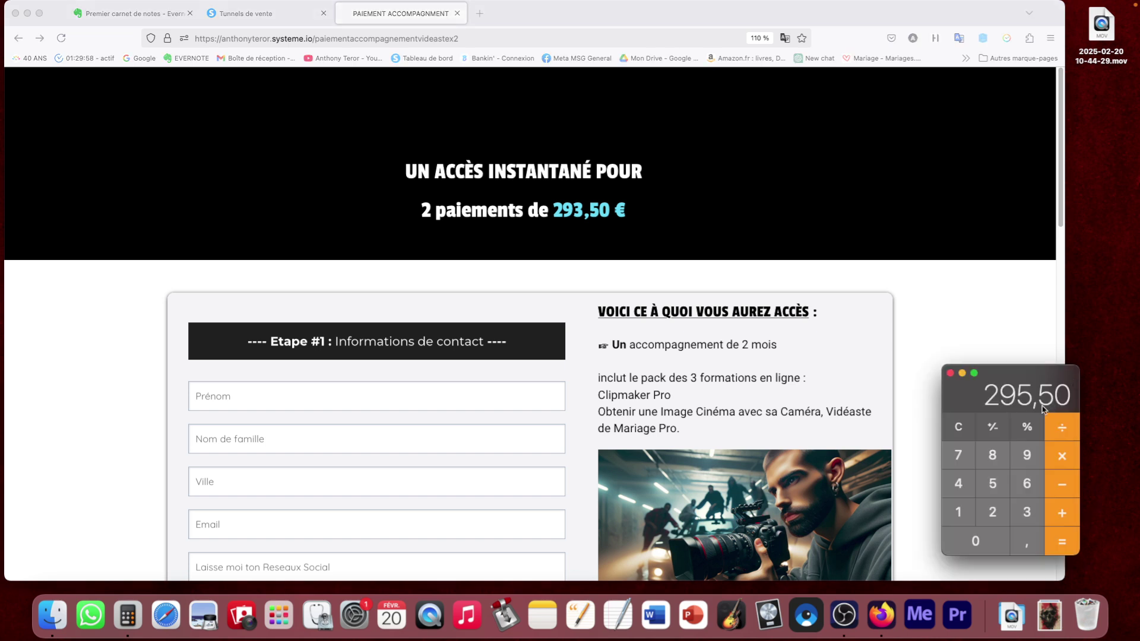
click(651, 207)
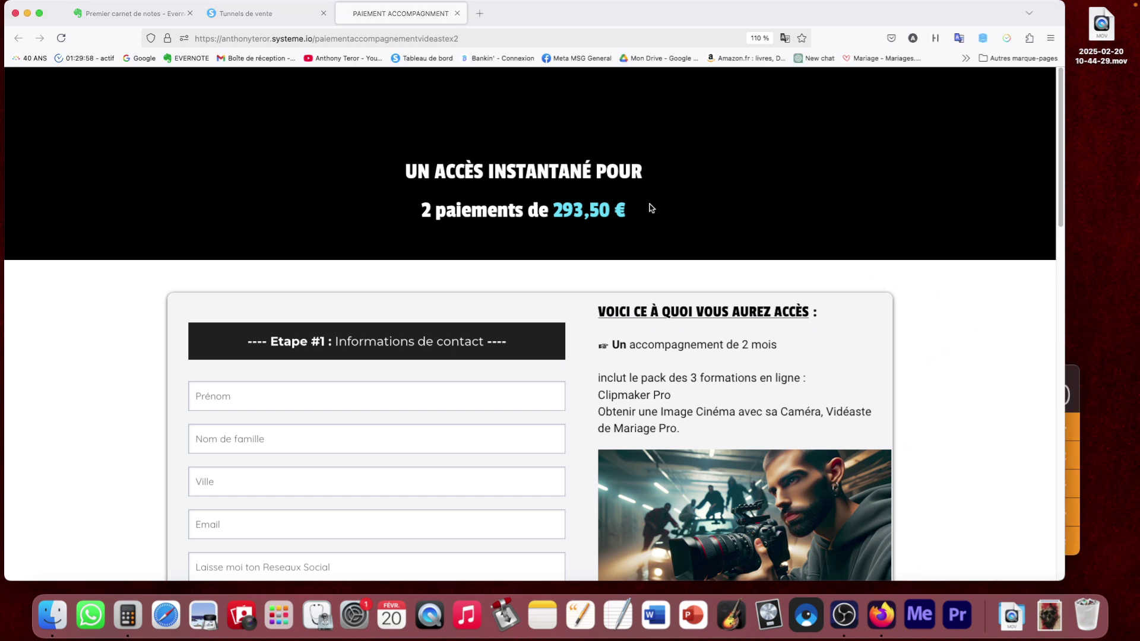
scroll(565, 377, down, 10)
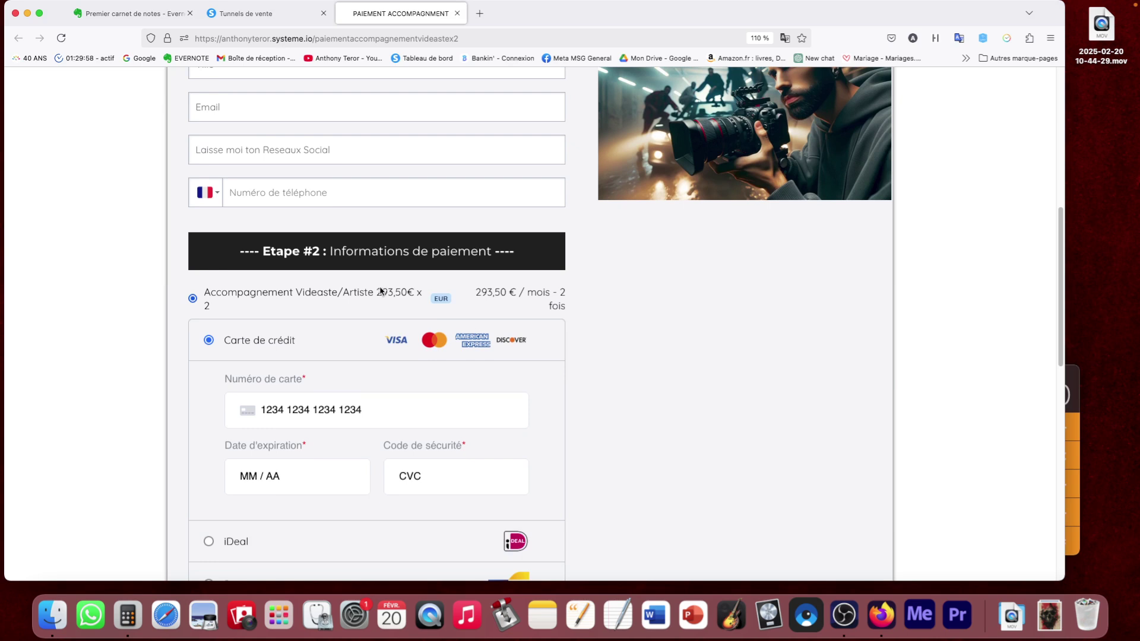
click(457, 13)
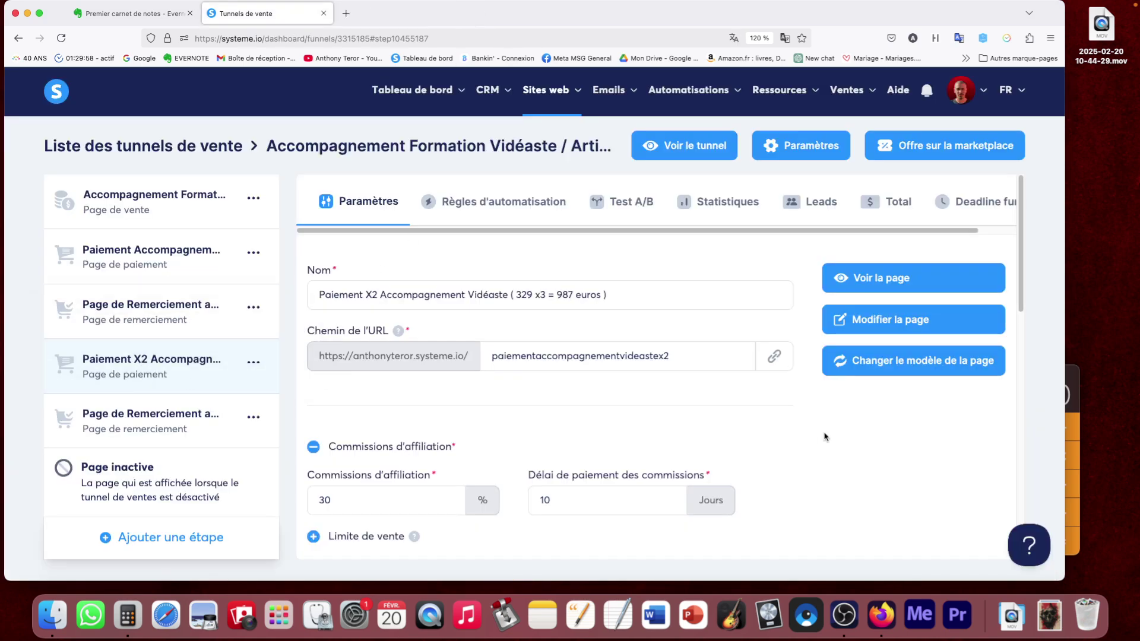
- Open the digital product of the Paiement X2 step for editing and show the settings of its offer price
scroll(930, 439, down, 6)
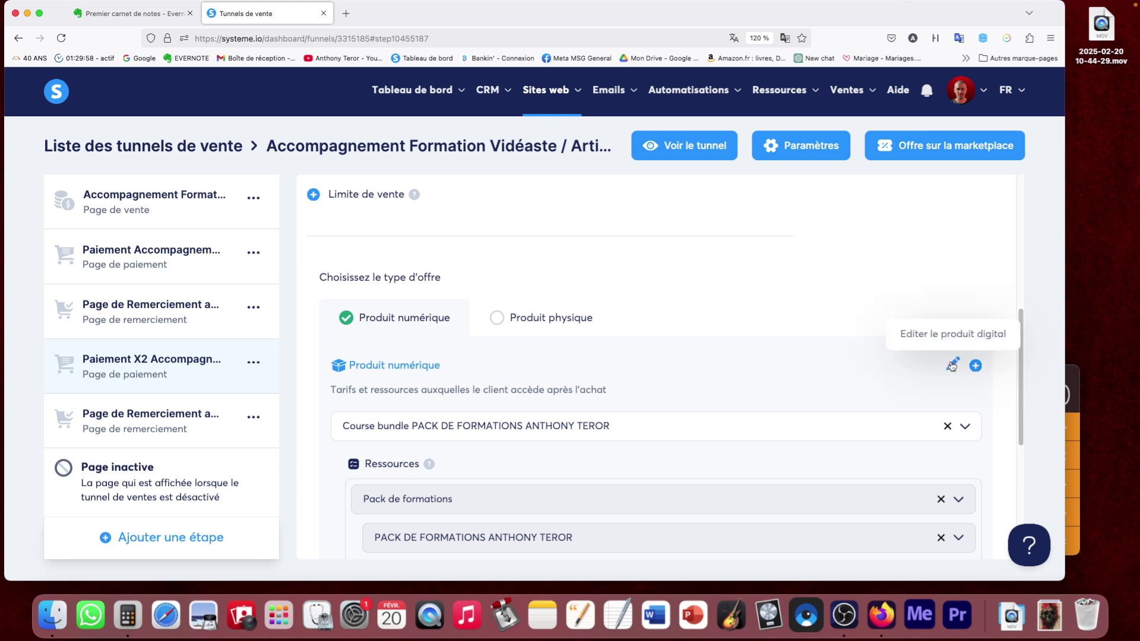
click(953, 365)
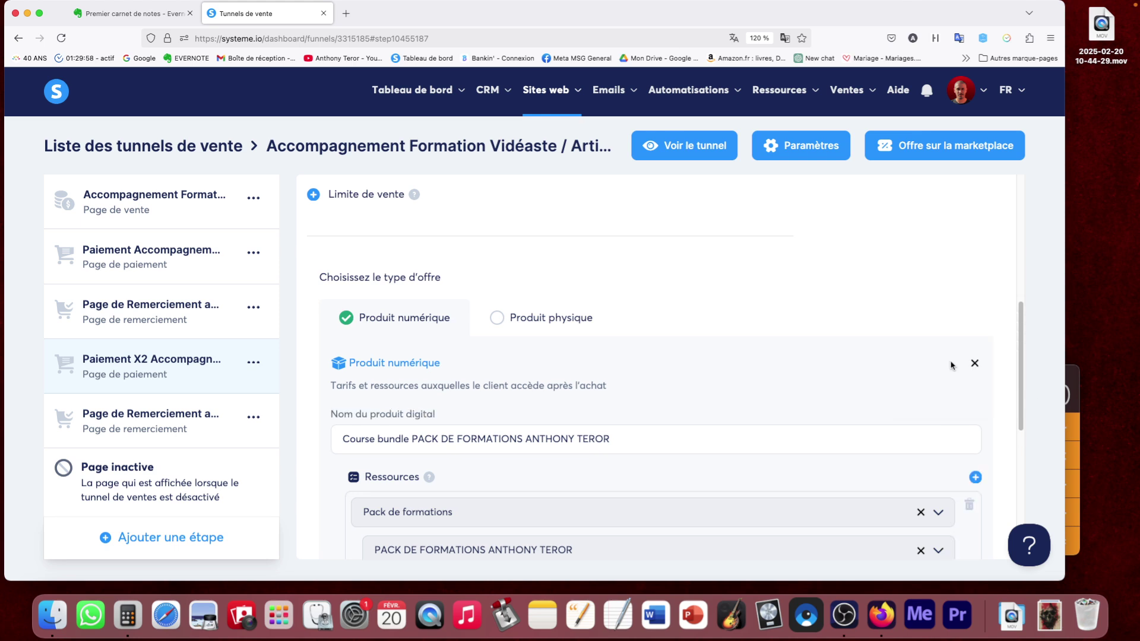
scroll(951, 365, down, 6)
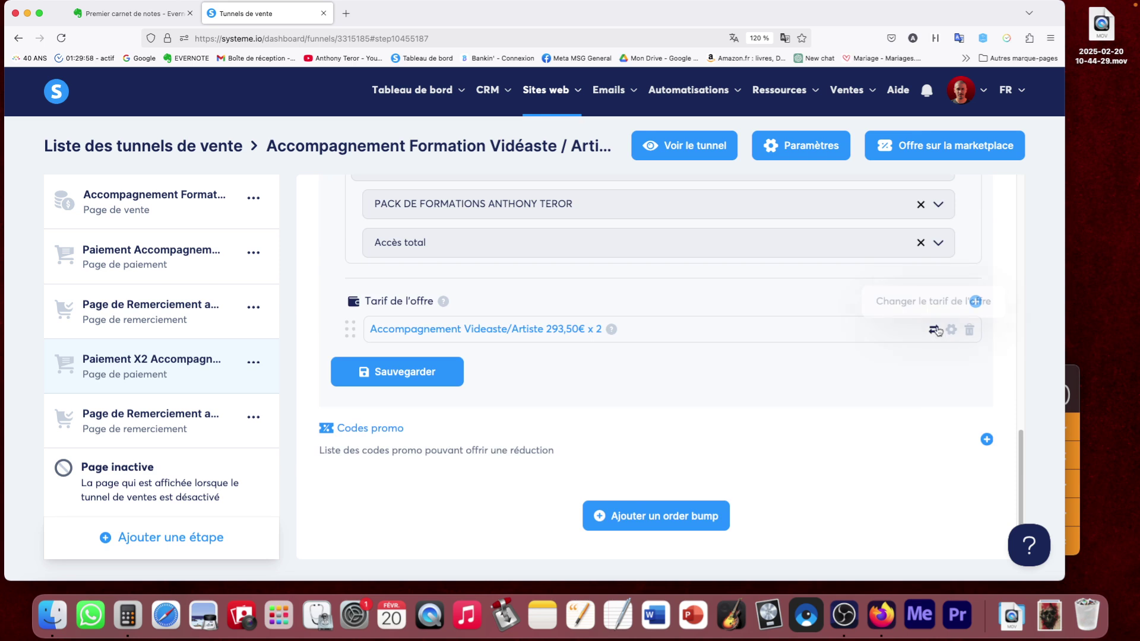
click(935, 330)
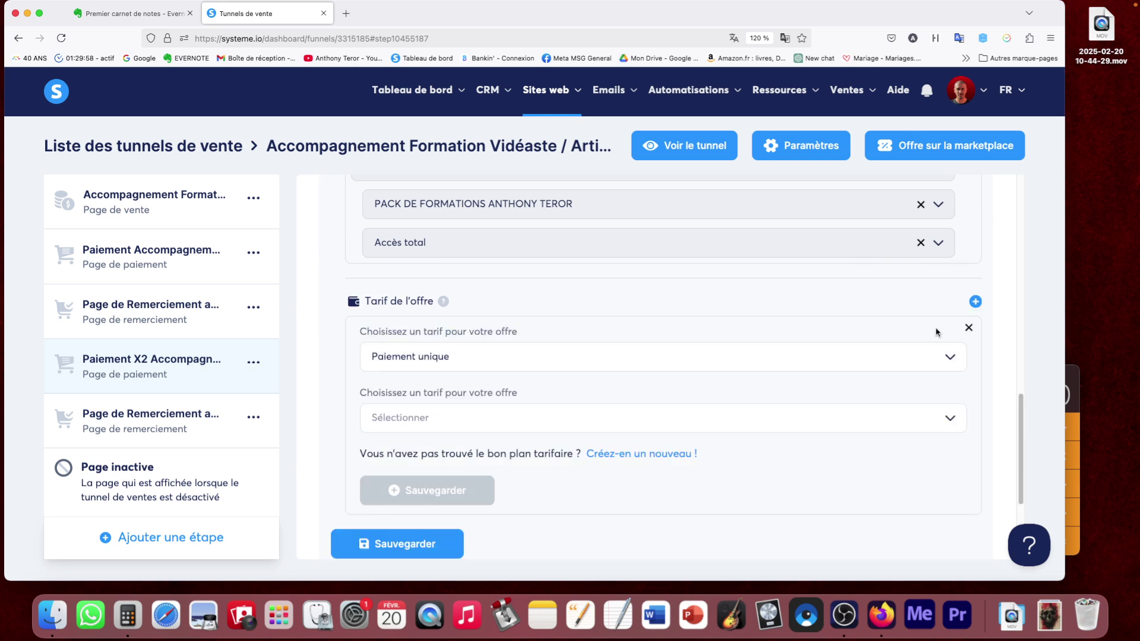
click(969, 329)
click(951, 334)
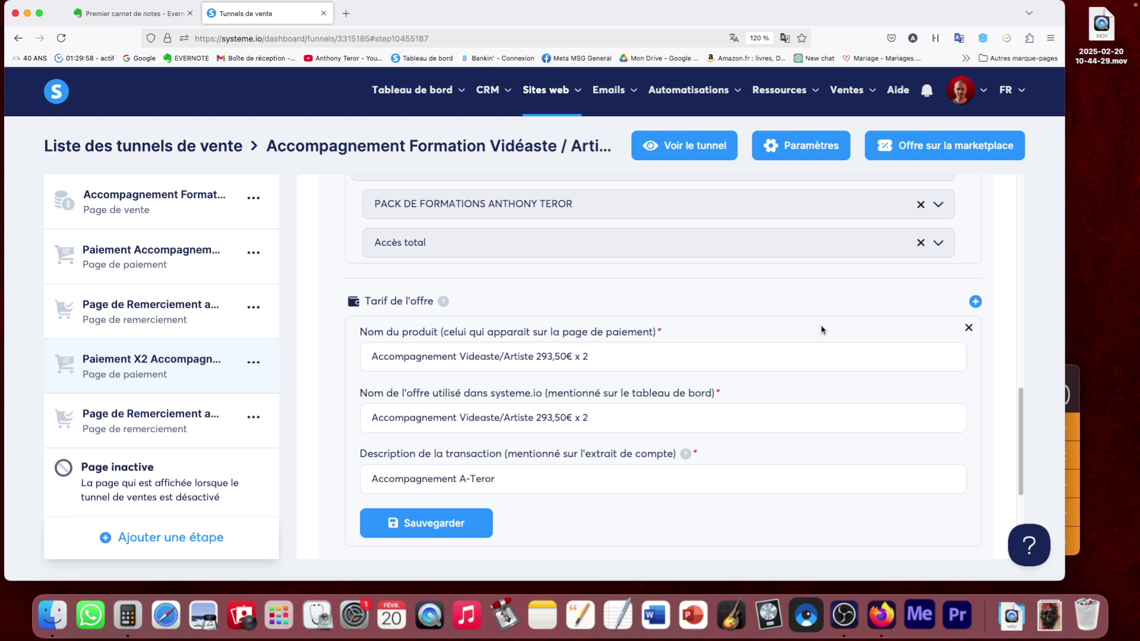
- Take a screenshot of the offer price's names and transaction description, and close its settings unchanged
key(super+shift+4)
drag(317, 280, 996, 559)
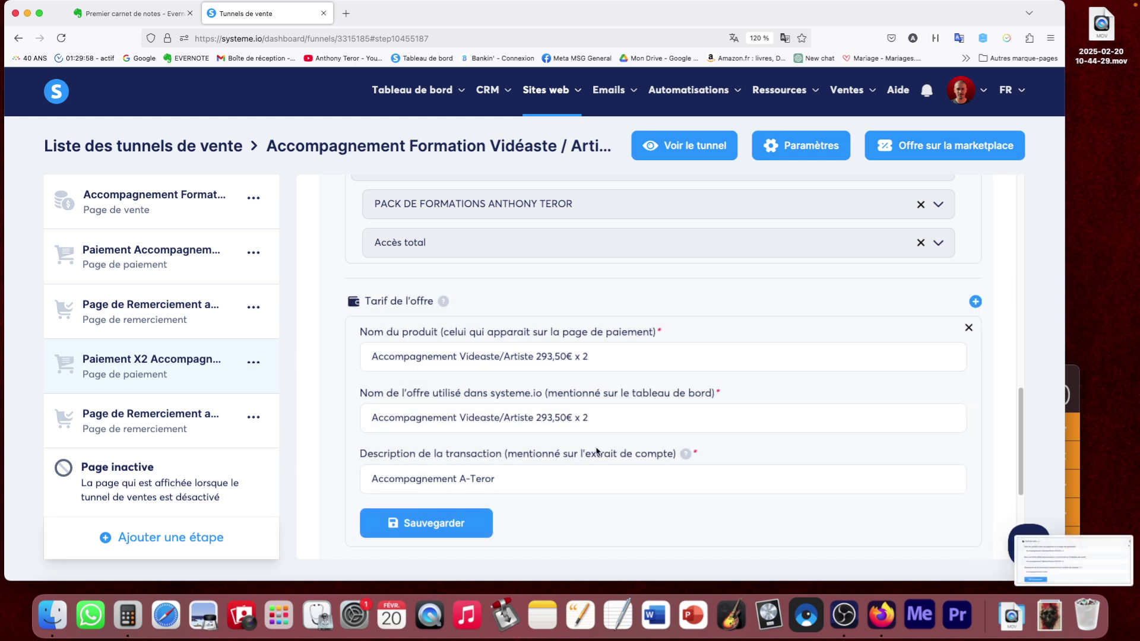
click(969, 328)
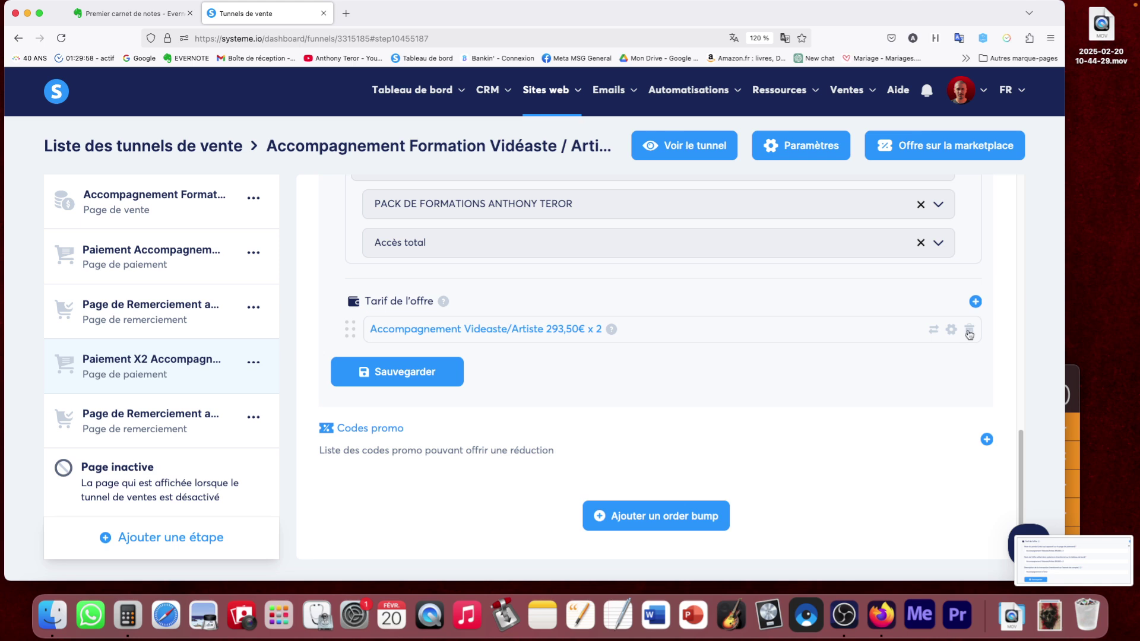
- Delete the existing price plan for this offer only, and add an offer price with the type Plan de paiement
click(969, 331)
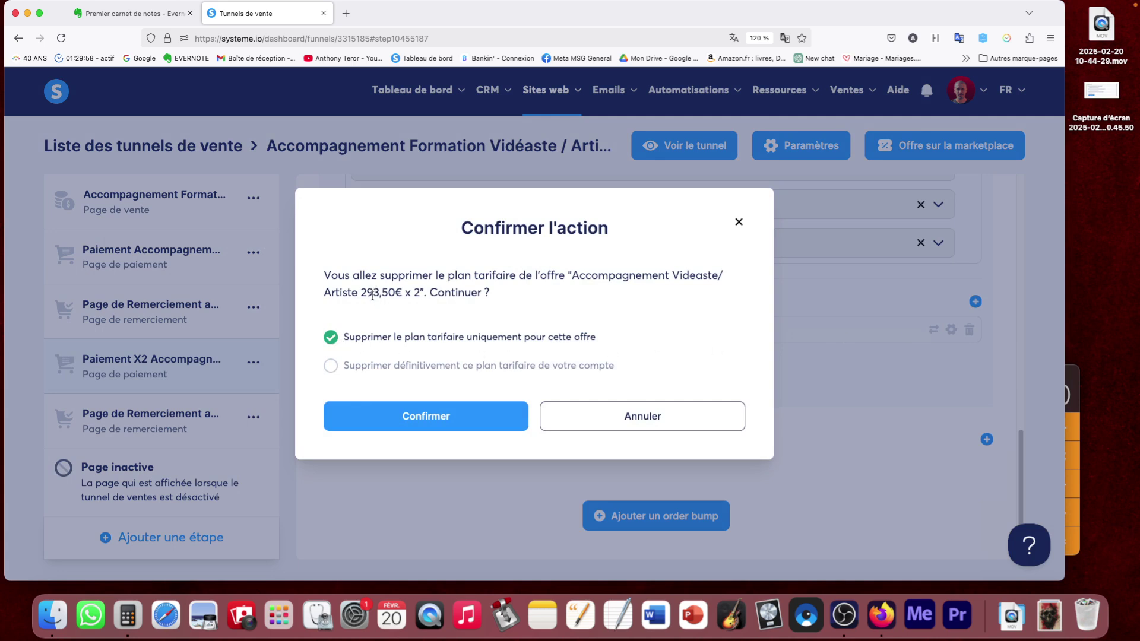
click(447, 417)
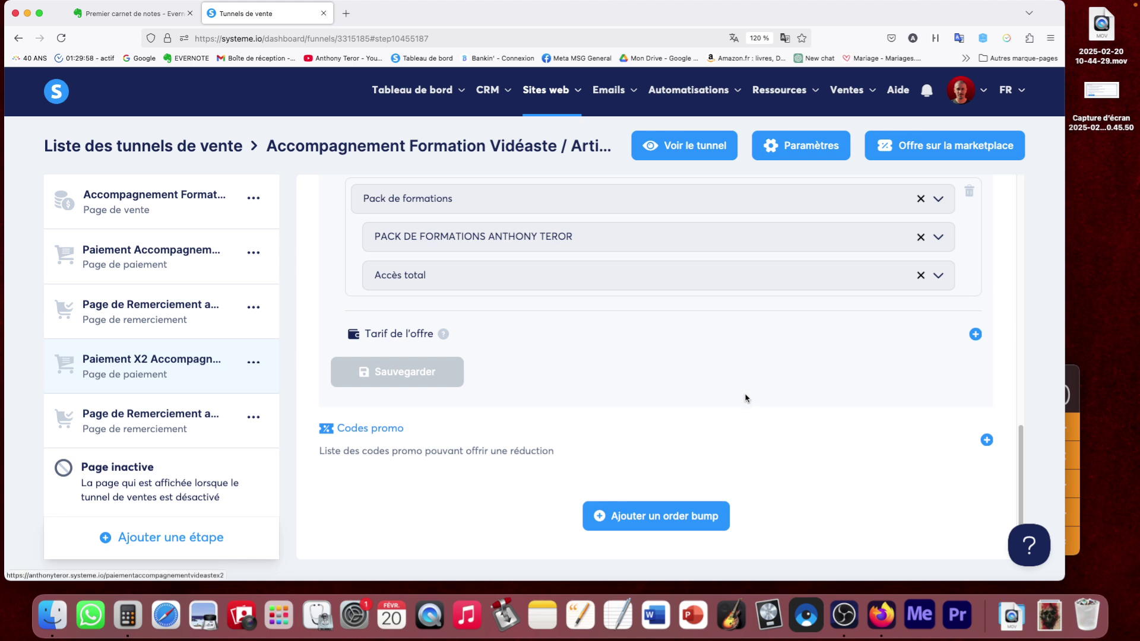
scroll(746, 397, up, 3)
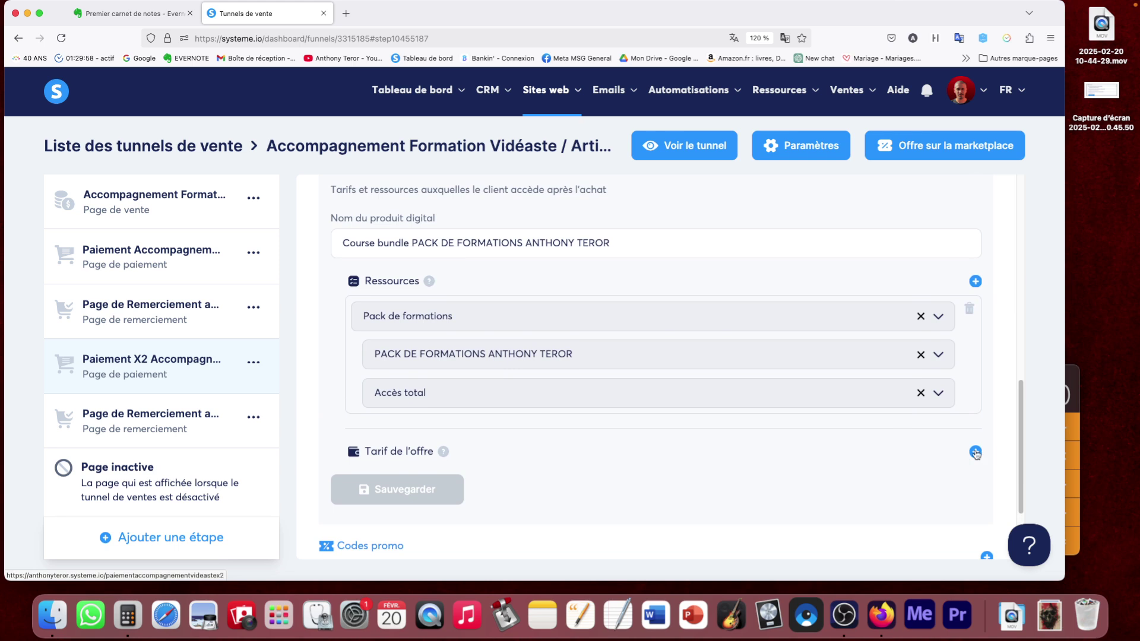
click(976, 451)
scroll(594, 415, down, 2)
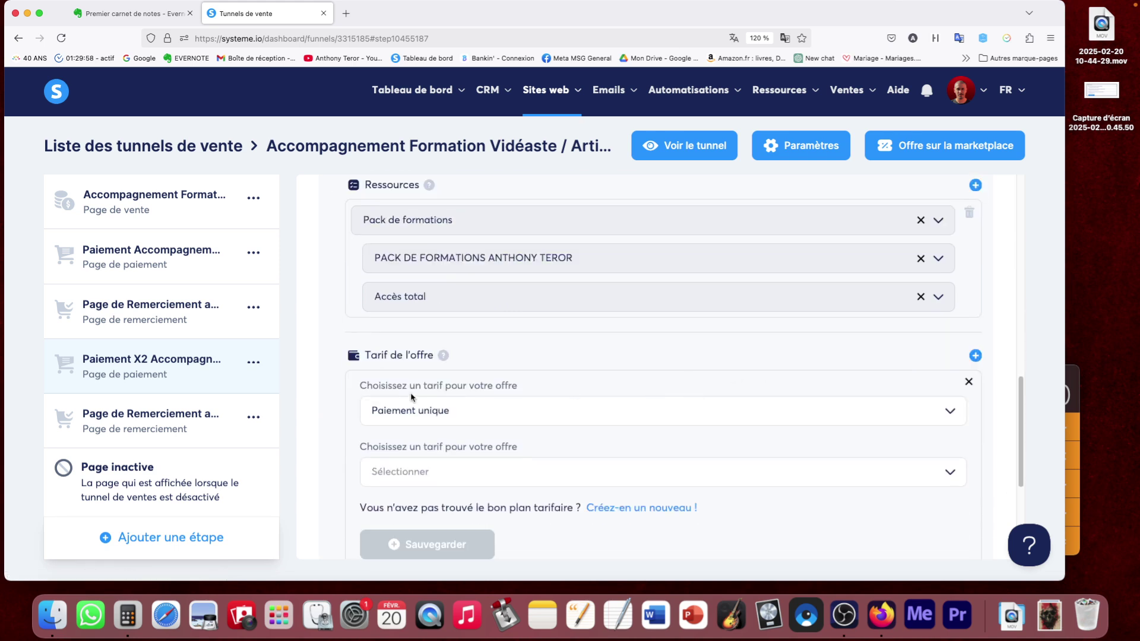
click(430, 416)
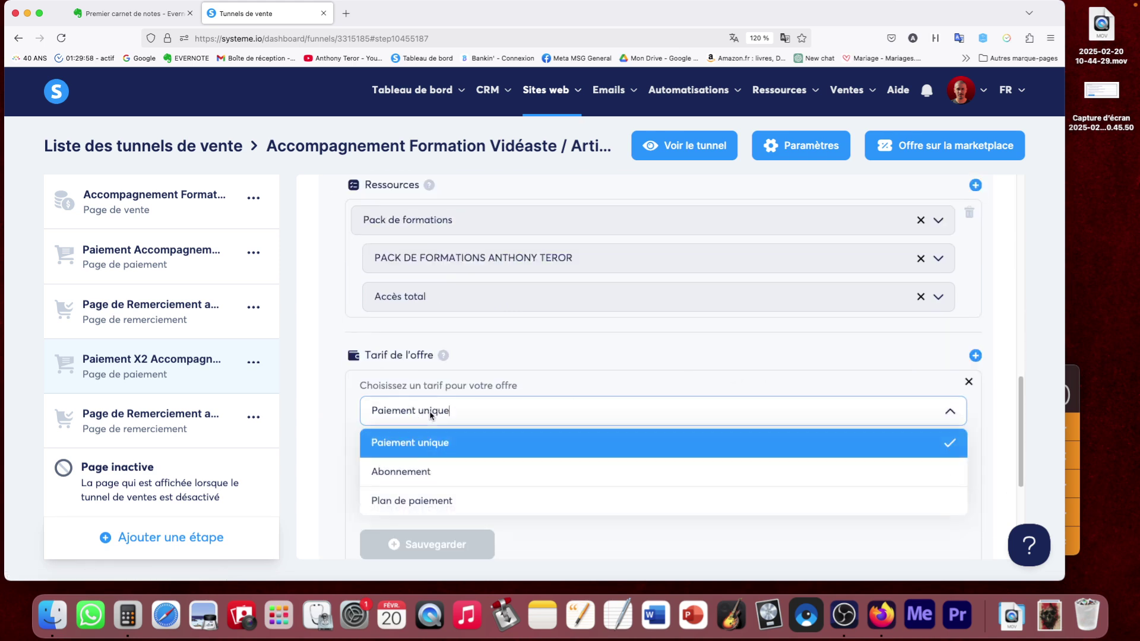
click(419, 502)
scroll(424, 452, down, 3)
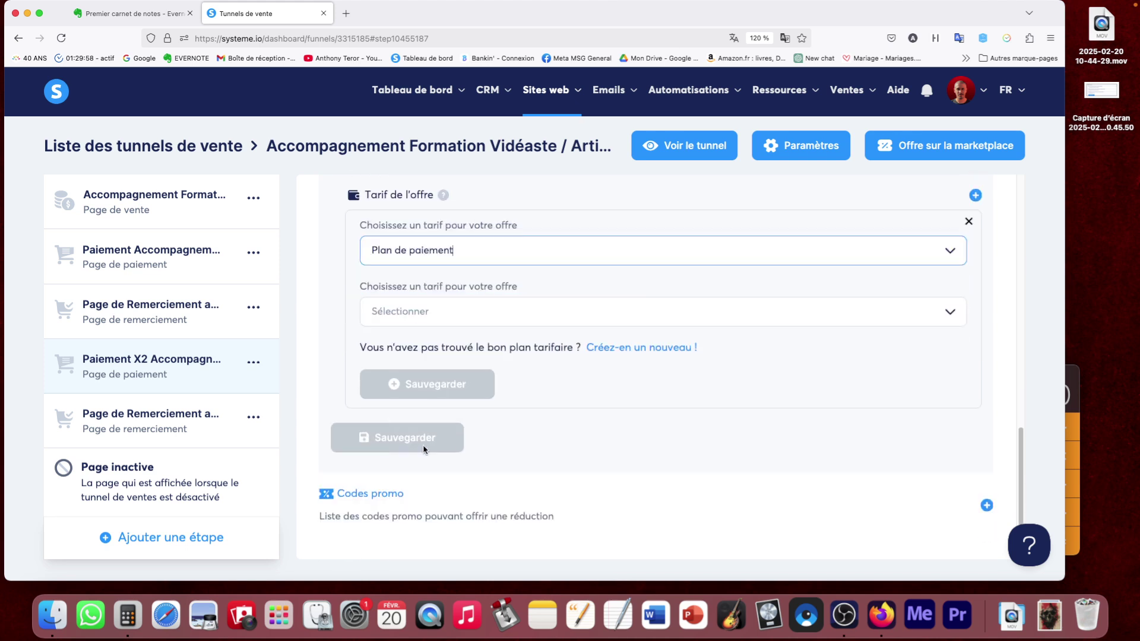
- Open the saved screenshot, copy the product name "Accompagnement Videaste/Artiste 293,50€ x 2" from it, and return to the funnel
double_click(1103, 102)
drag(221, 27, 689, 154)
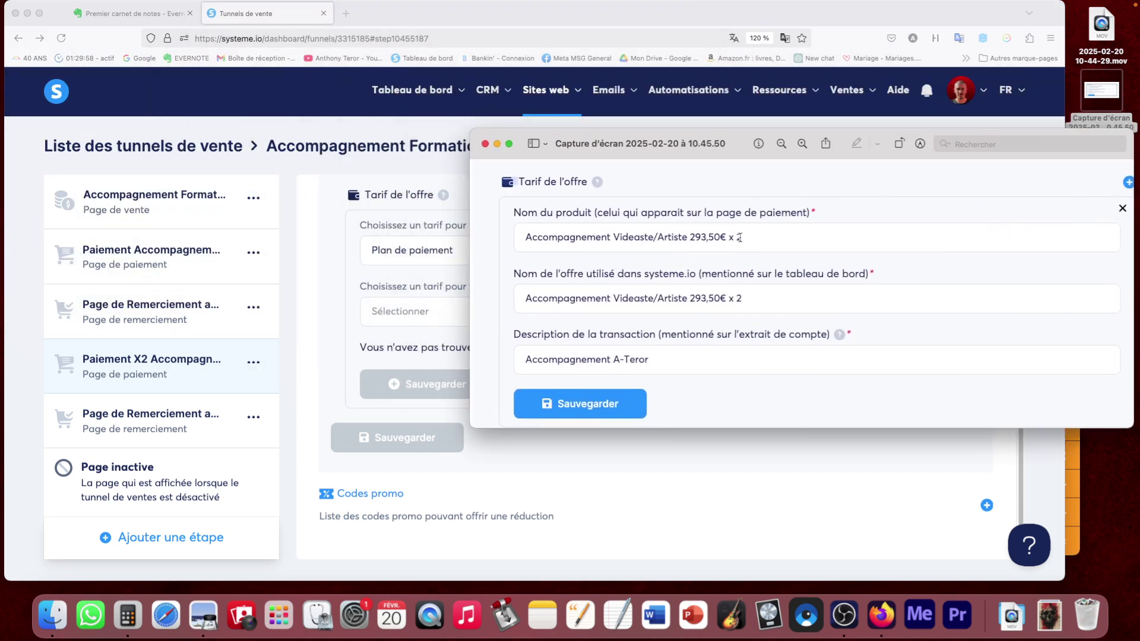
drag(740, 238, 577, 231)
key(super+c)
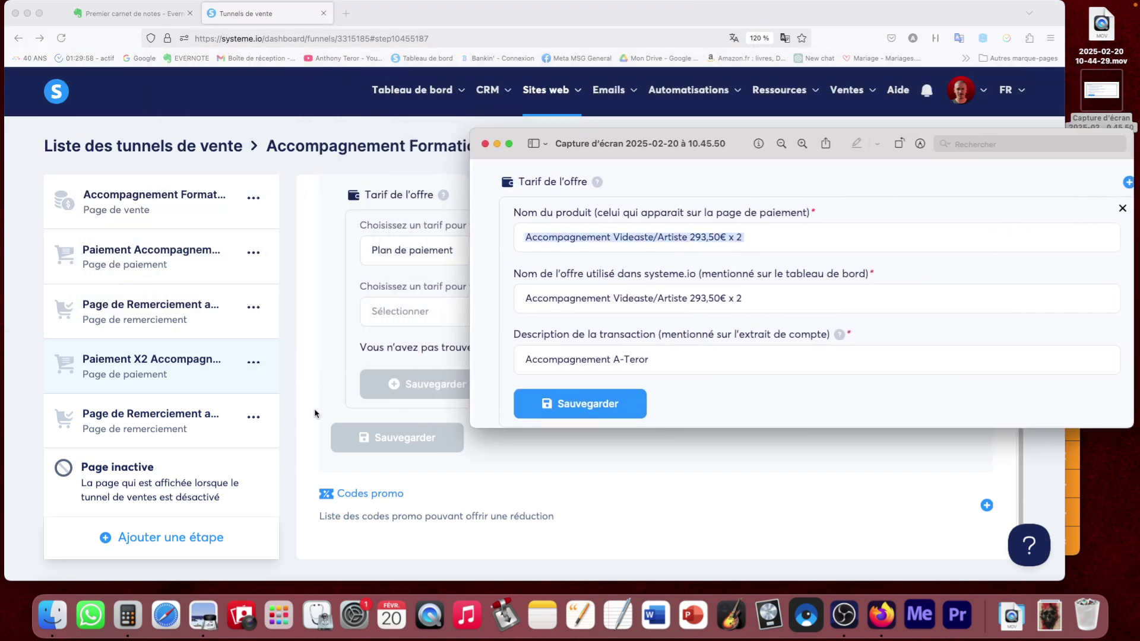
click(653, 250)
click(835, 361)
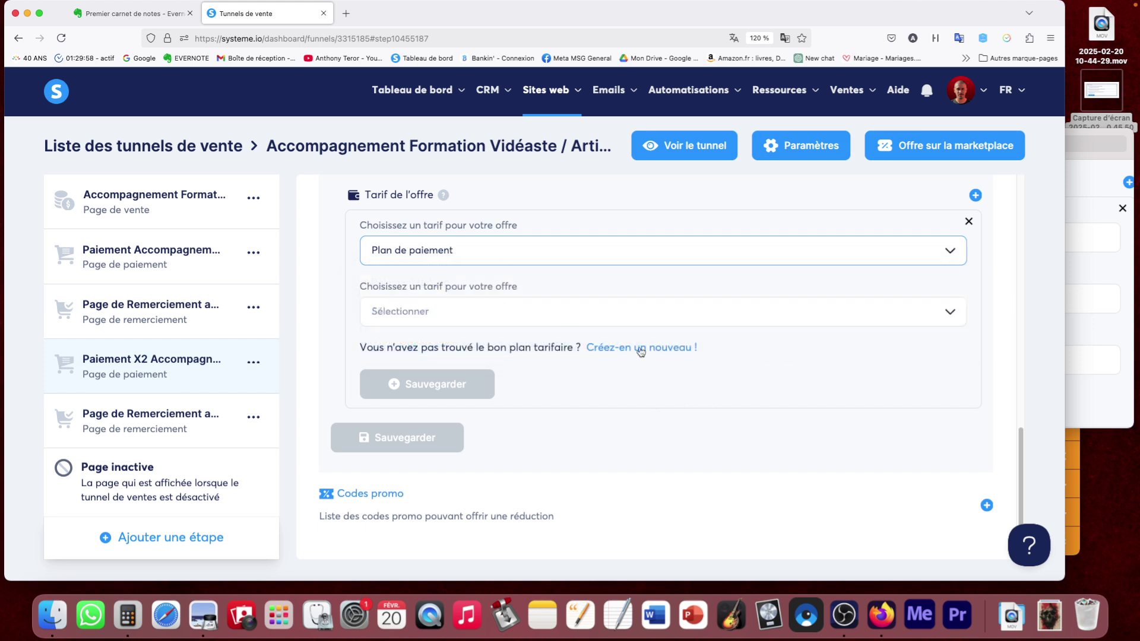
- Create a new price plan and paste "Accompagnement Videaste/Artiste 293,50€ x 2" as both product name and offer name
click(668, 353)
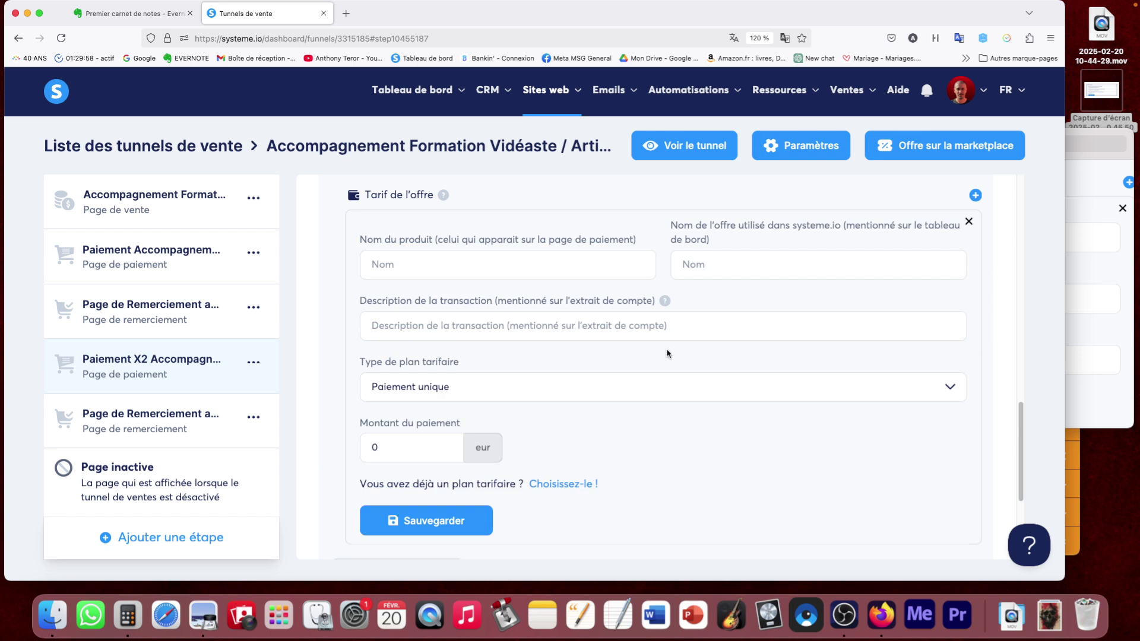
click(439, 261)
key(super+v)
click(744, 275)
key(super+v)
- Change the product name to "Accompagnement Videaste/Artiste 295,50€ x 3", checking the amount in the calculator
click(587, 268)
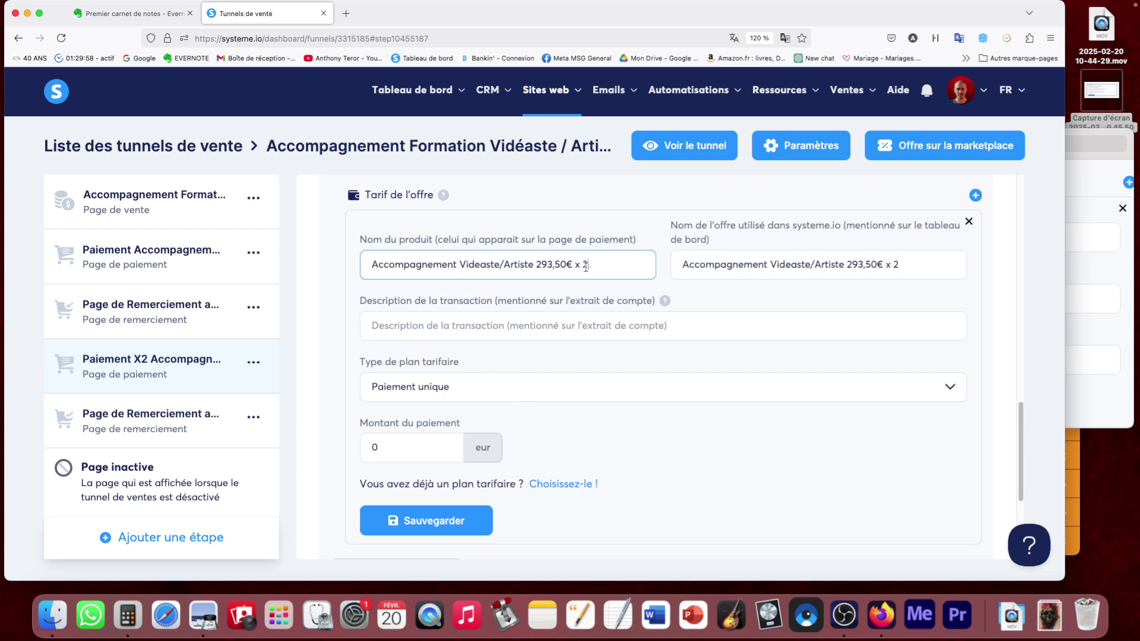
click(1072, 501)
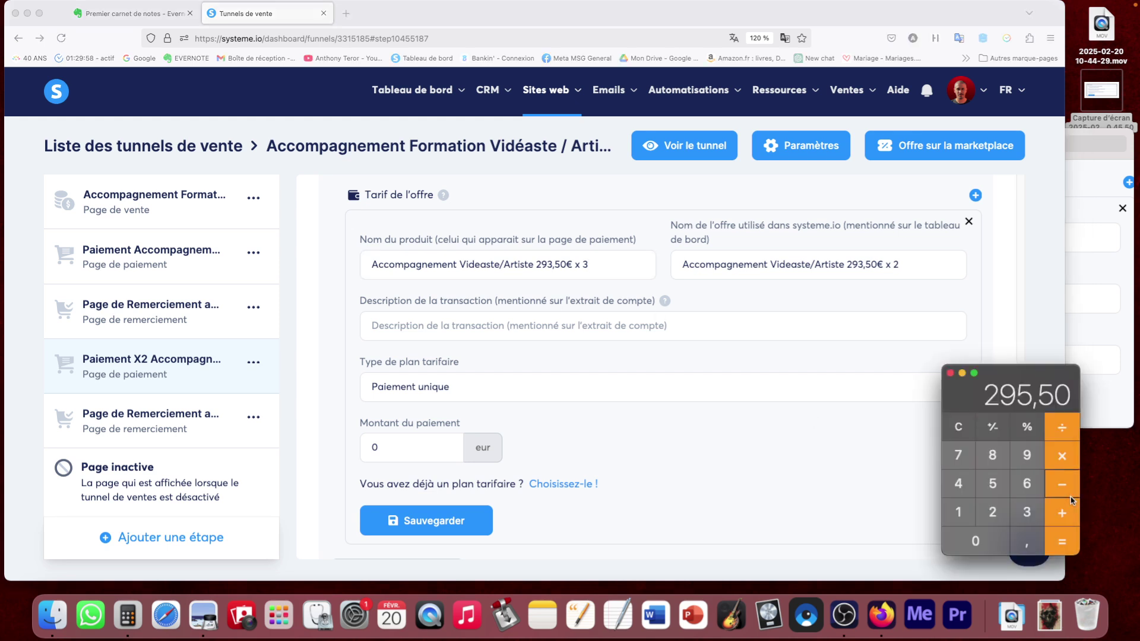
click(549, 265)
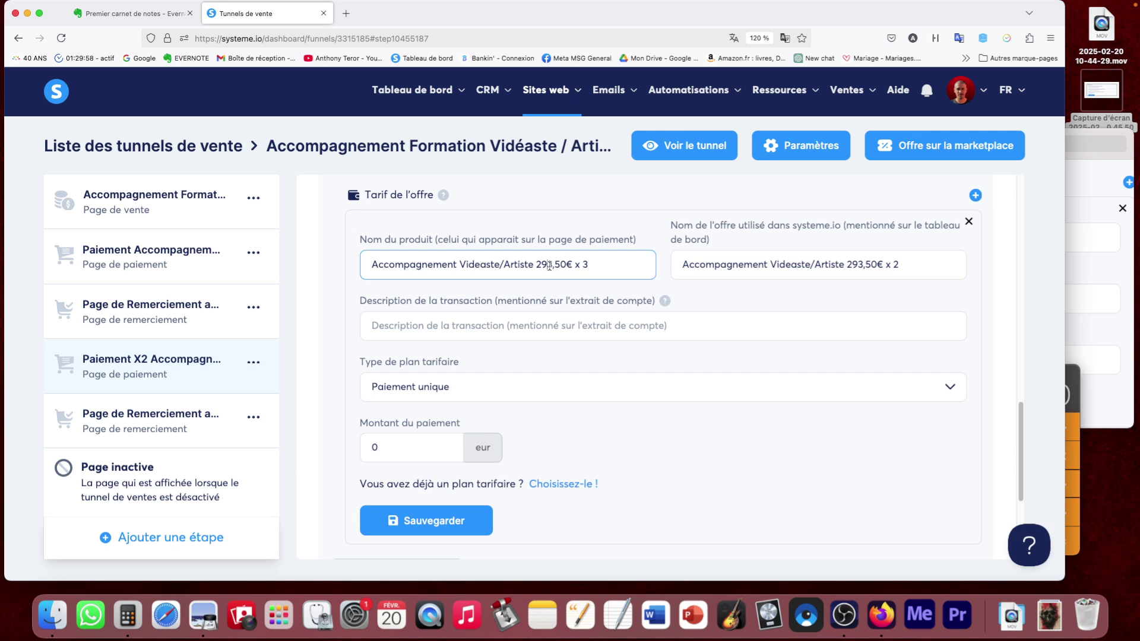
key(BackSpace)
text(5)
- Change the offer name's ending to "295,50€ x 3", reusing that part of the product name
drag(603, 265, 540, 265)
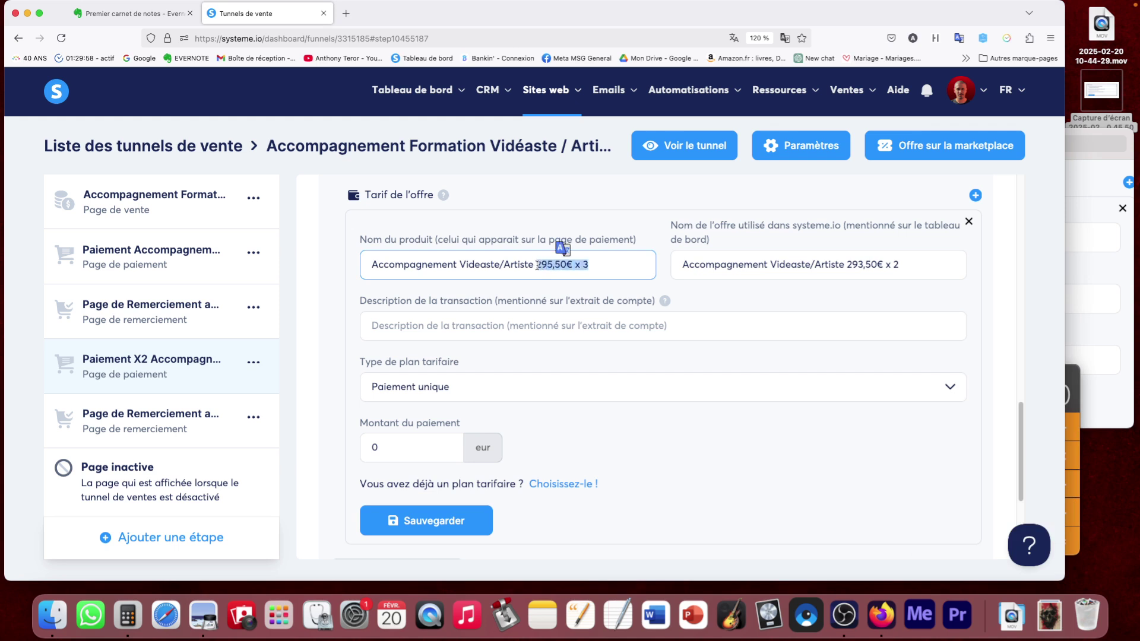
drag(911, 267, 846, 268)
text(295,50€ x 3)
- Copy the transaction description from the saved screenshot and paste it into the new price plan's transaction description
click(1129, 312)
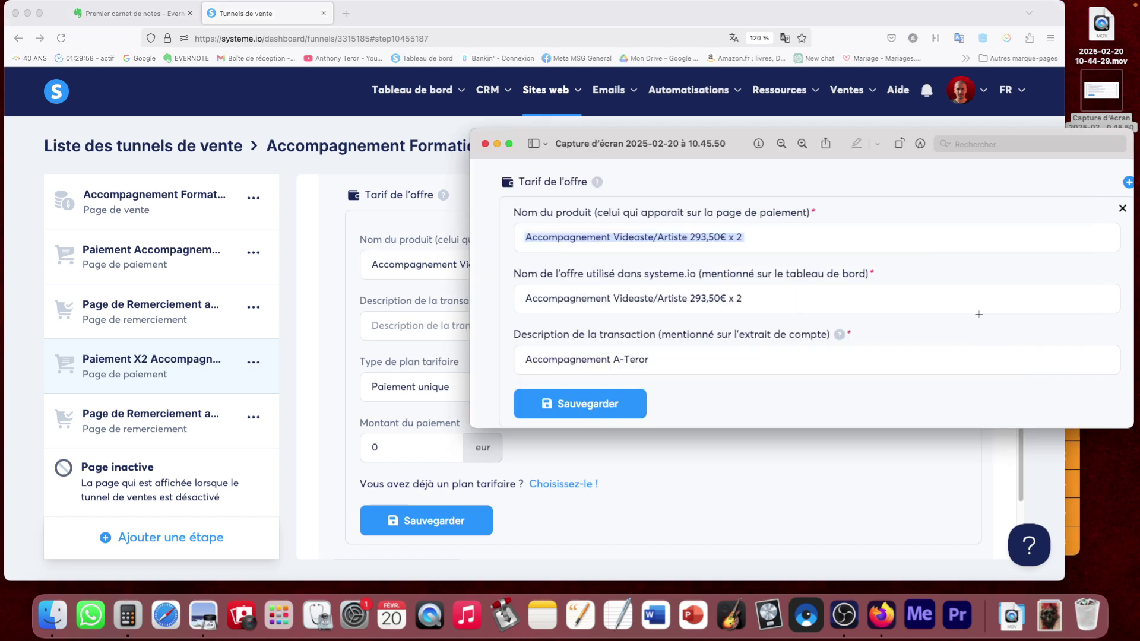
drag(652, 359, 528, 360)
key(super+c)
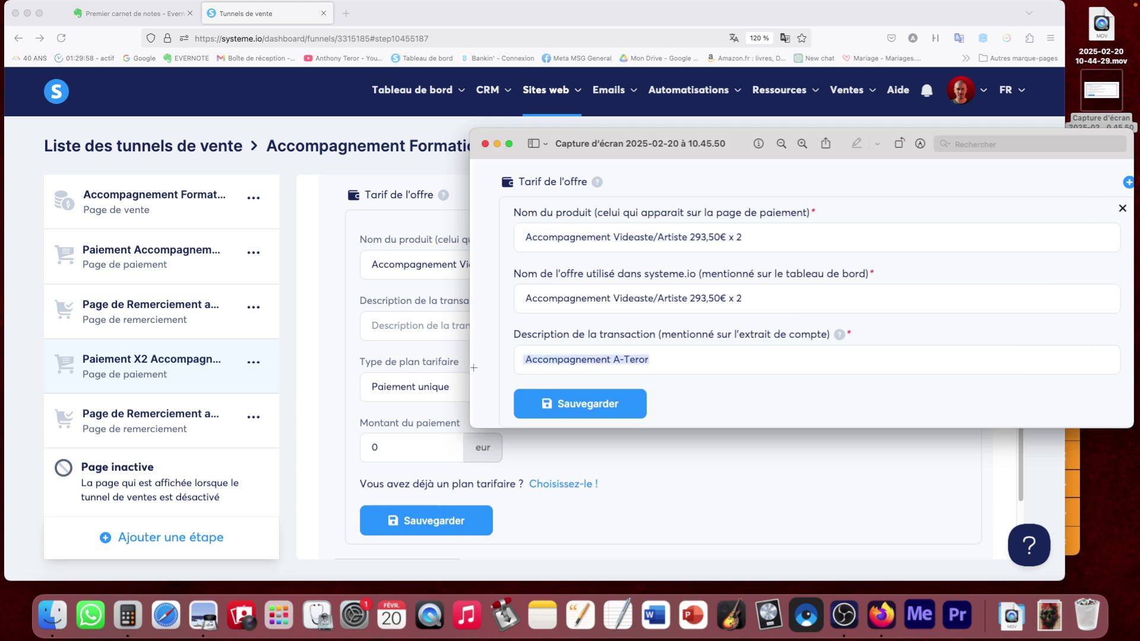
click(392, 326)
key(super+v)
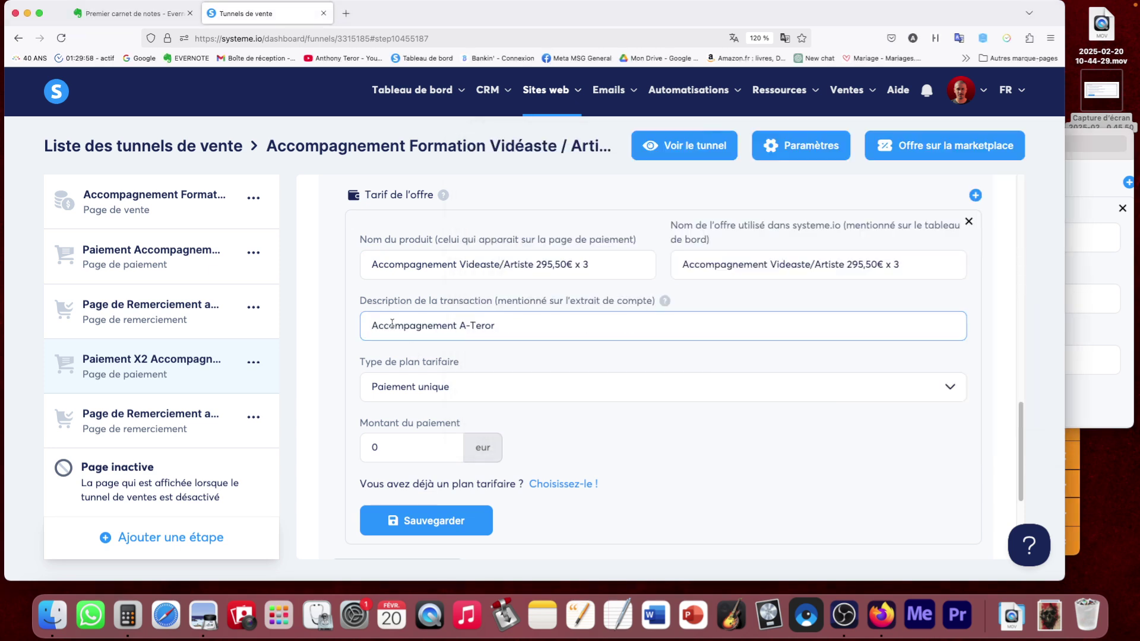
- Set the price plan type to Plan de paiement
click(450, 383)
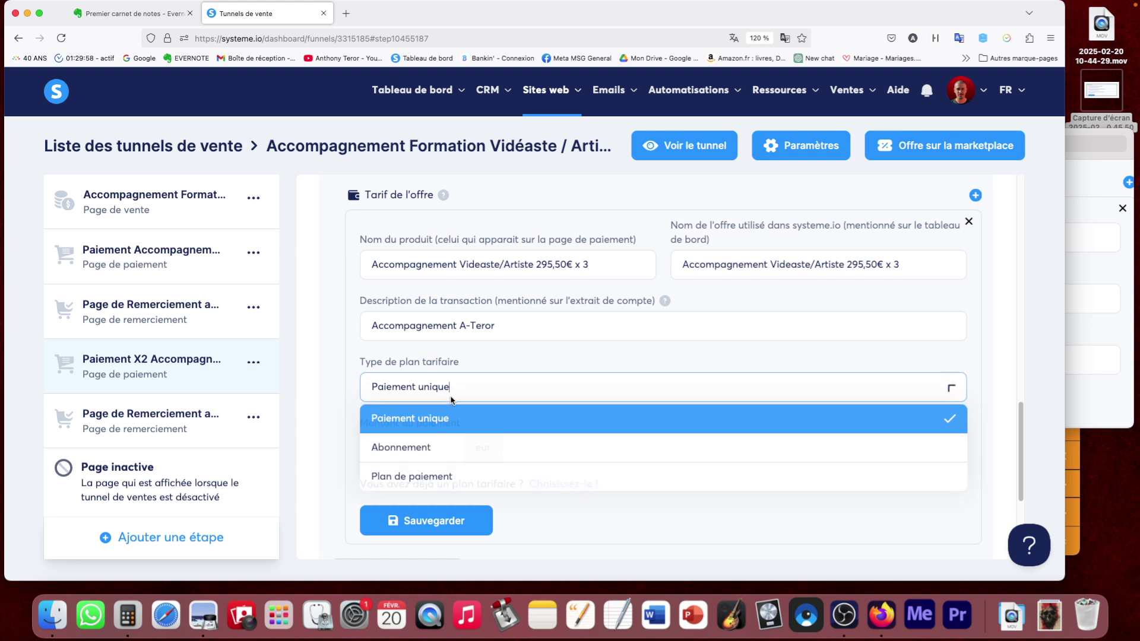
click(438, 479)
scroll(432, 449, down, 2)
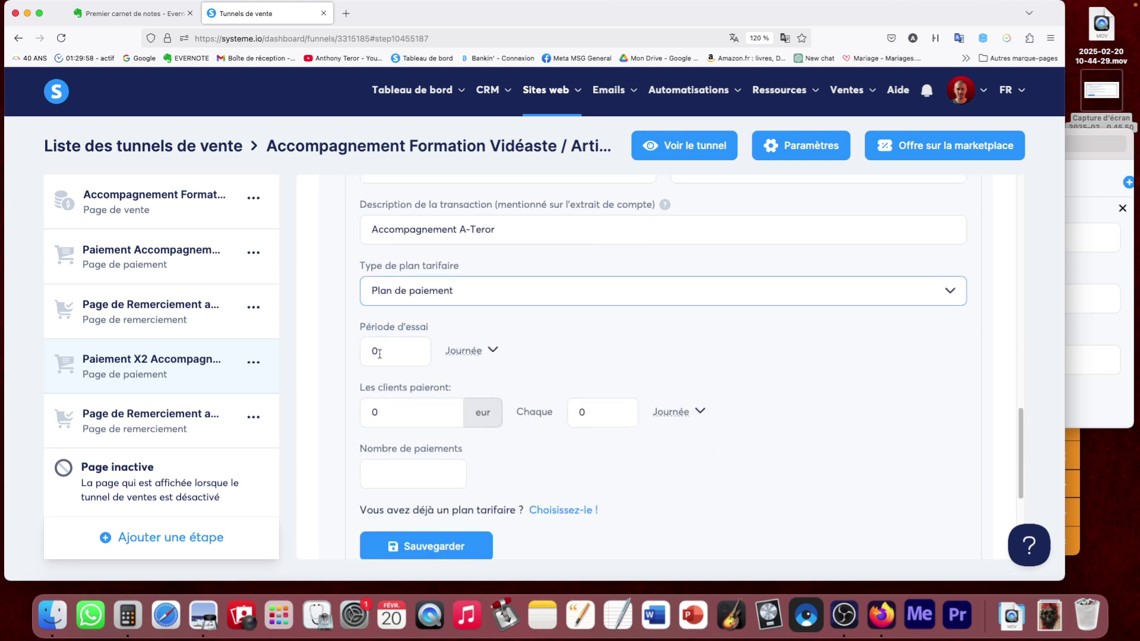
- Set the amount customers pay per instalment to 295.50 eur, checking it against the calculator
click(1072, 477)
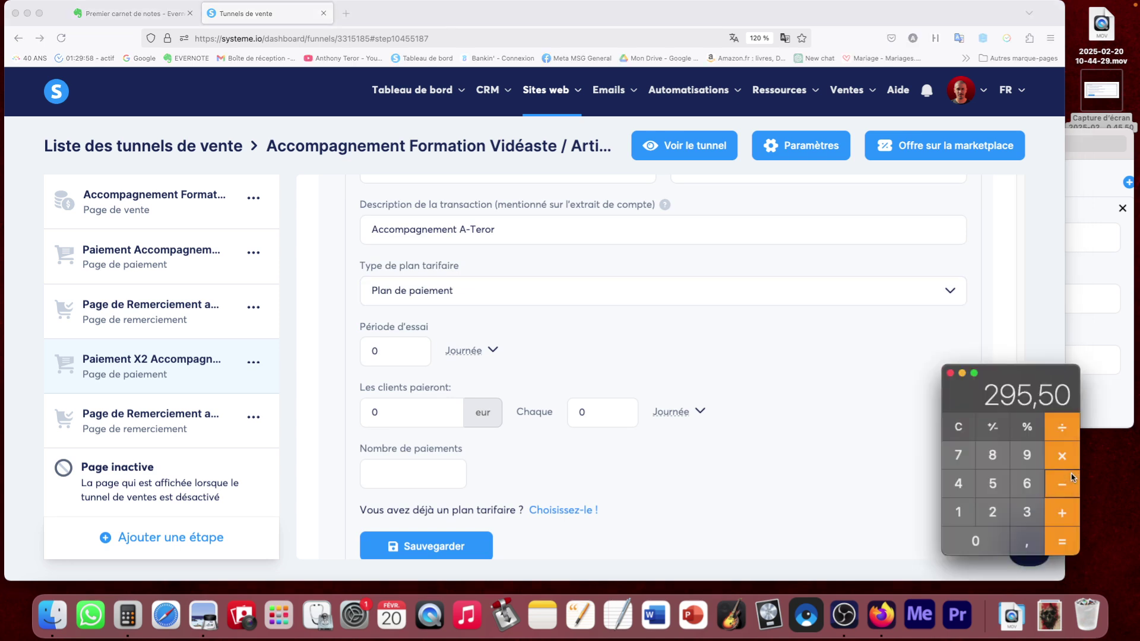
click(462, 412)
click(388, 411)
key(BackSpace)
text(295.5)
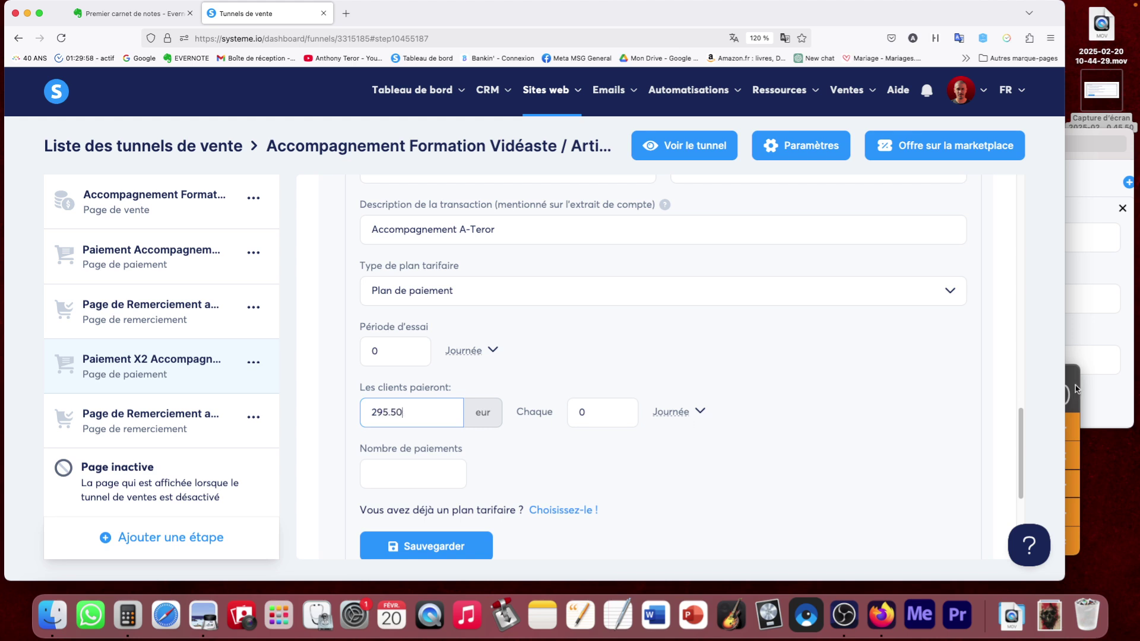
click(1076, 389)
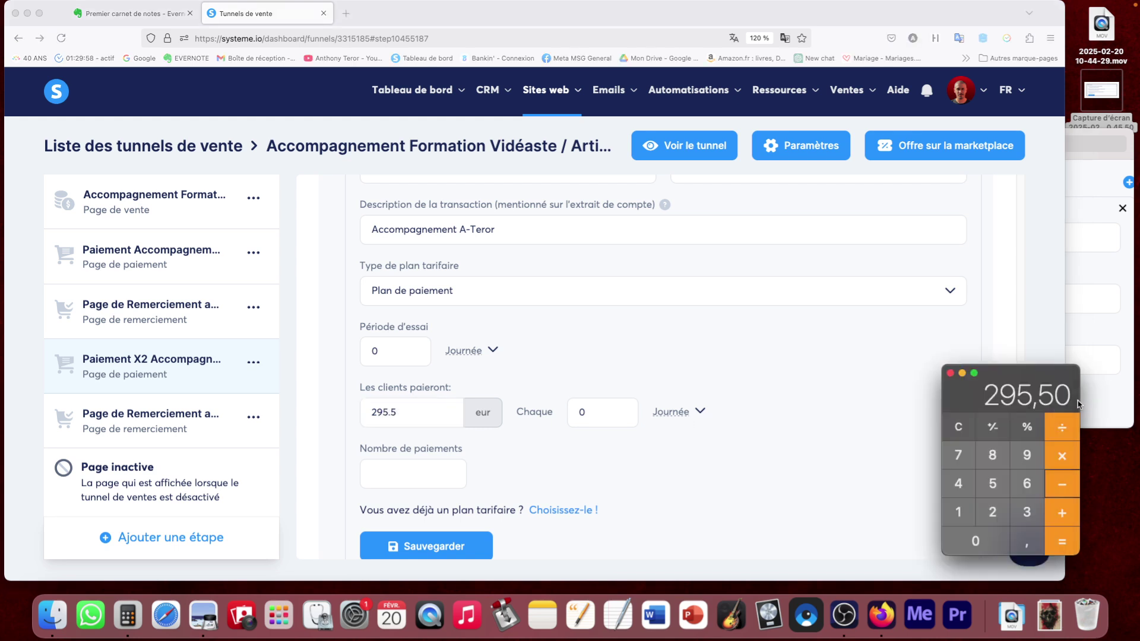
- Set the payment interval to every 1 Mois and the number of payments to 3
click(581, 416)
click(591, 415)
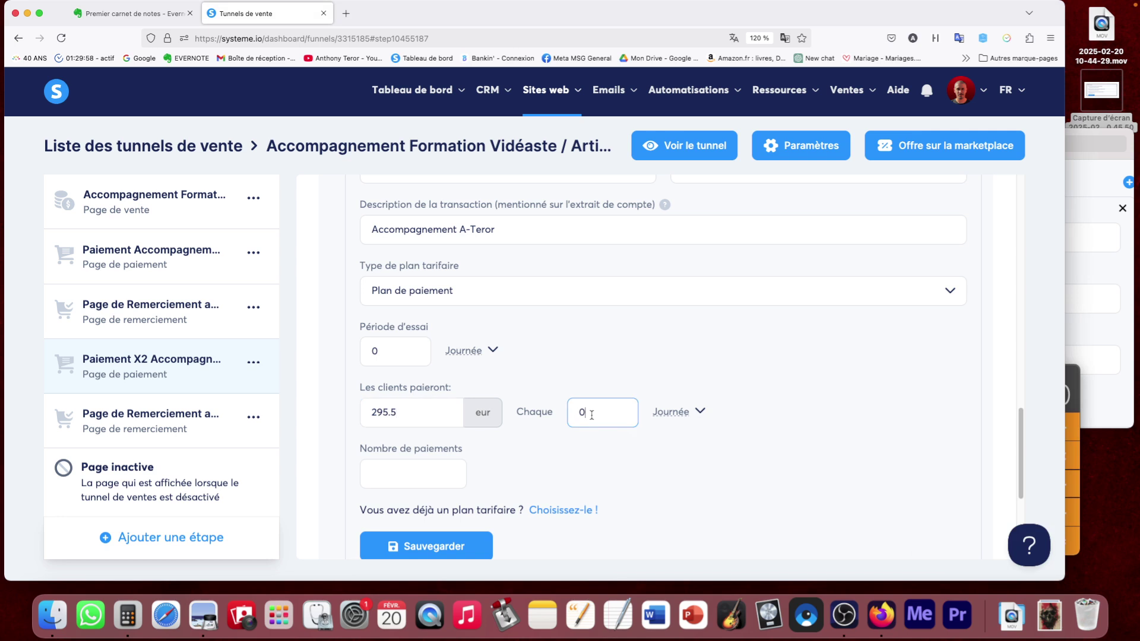
click(682, 413)
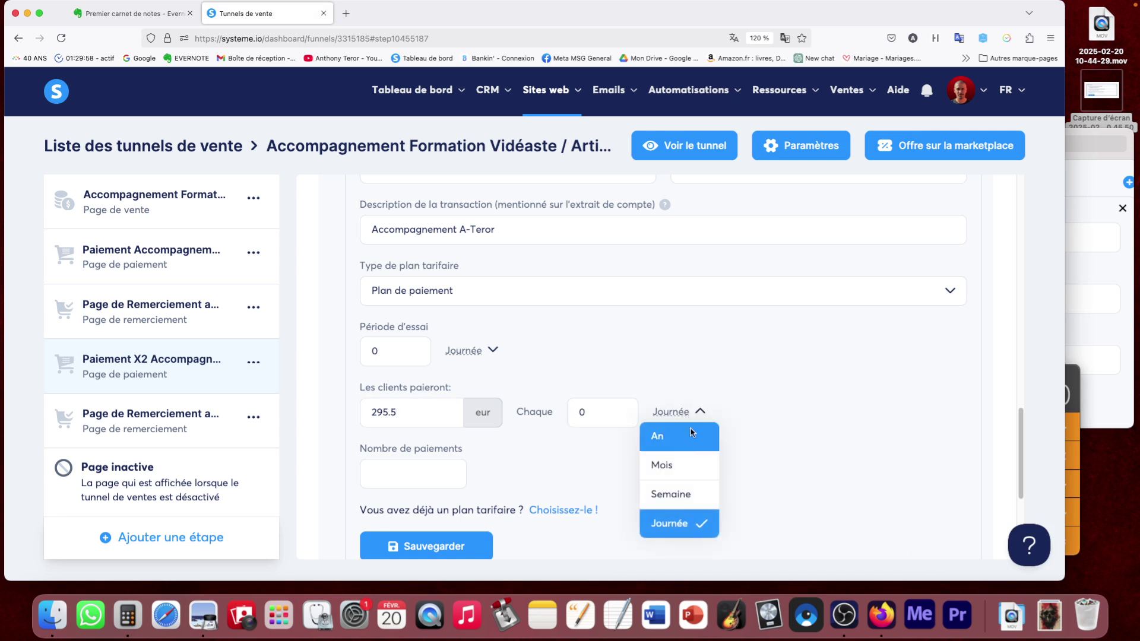
click(683, 474)
drag(591, 416, 574, 415)
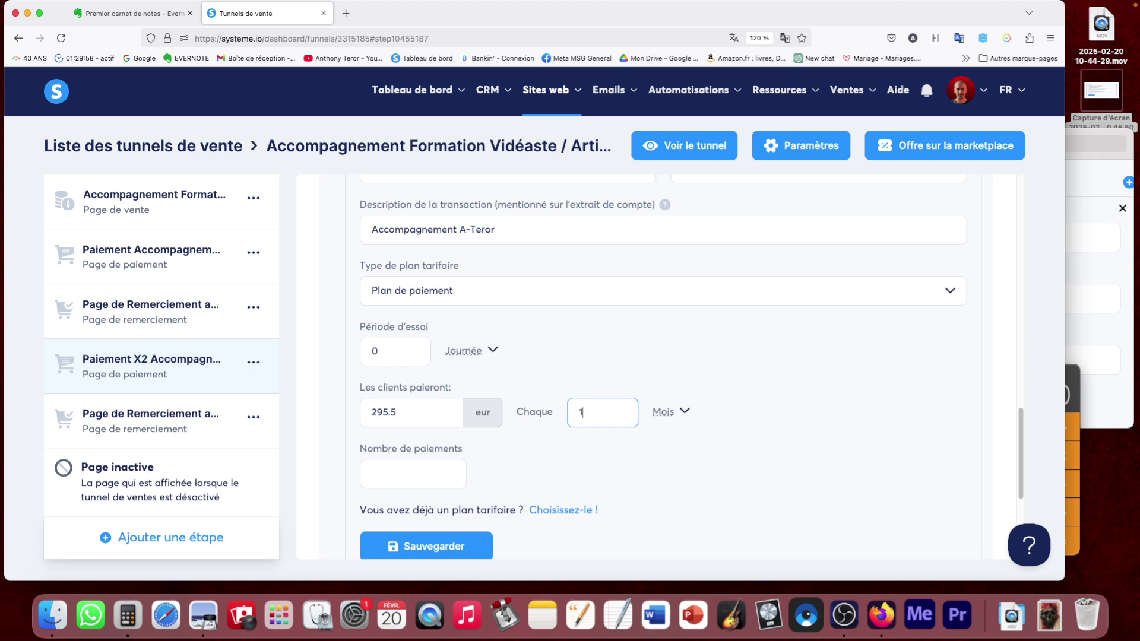
click(422, 471)
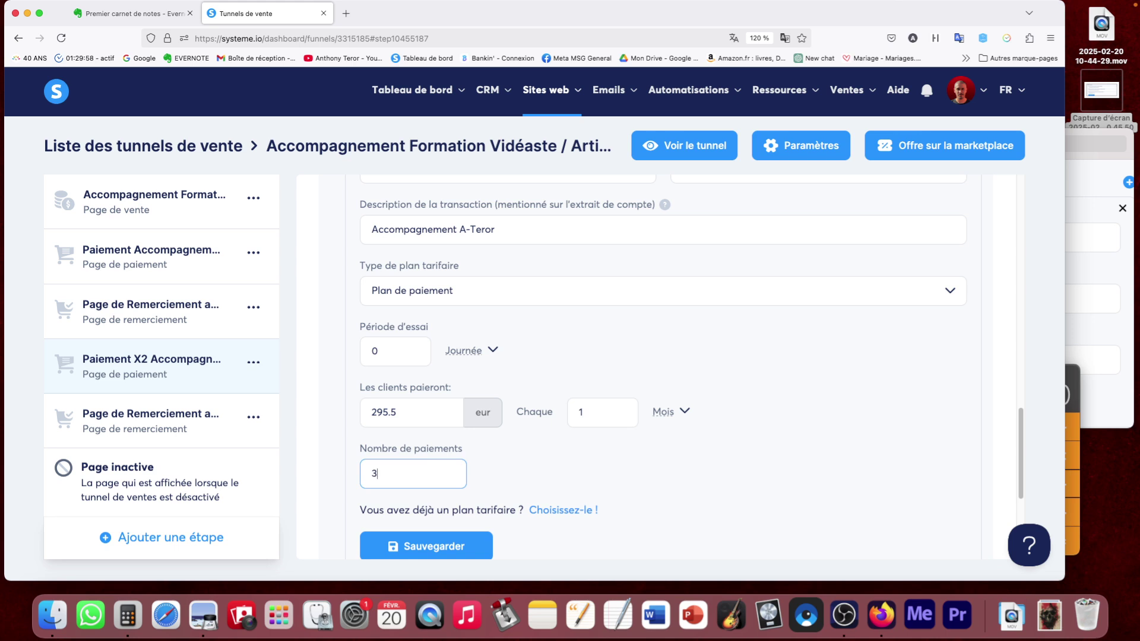
click(741, 477)
- Save the new price plan, then save the digital product and confirm the update on all its pages
scroll(740, 451, down, 3)
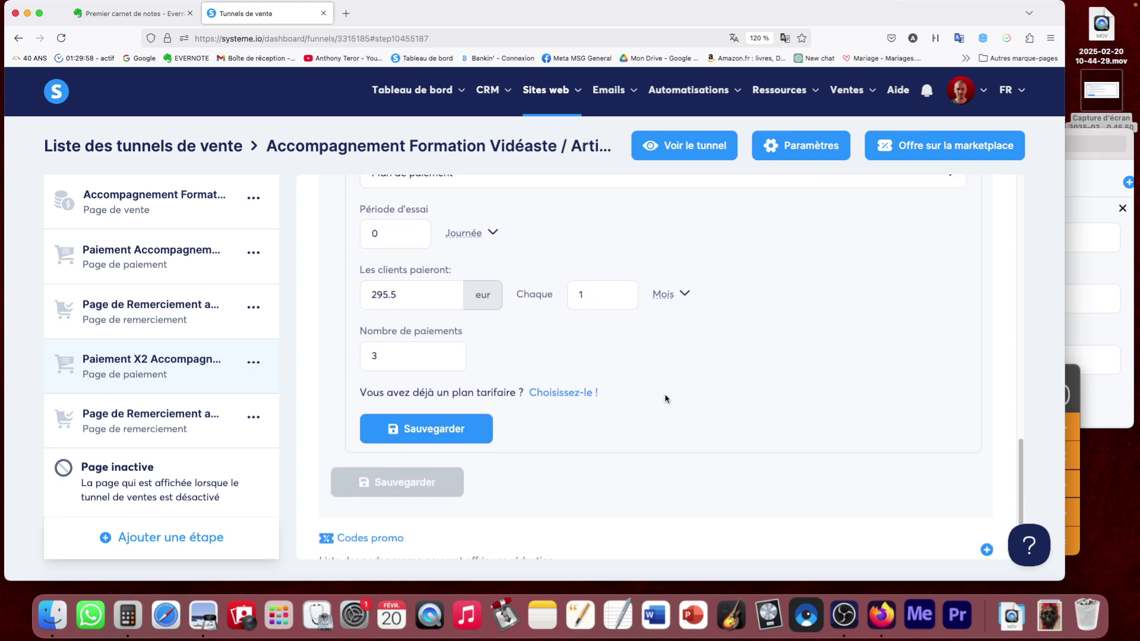
click(434, 433)
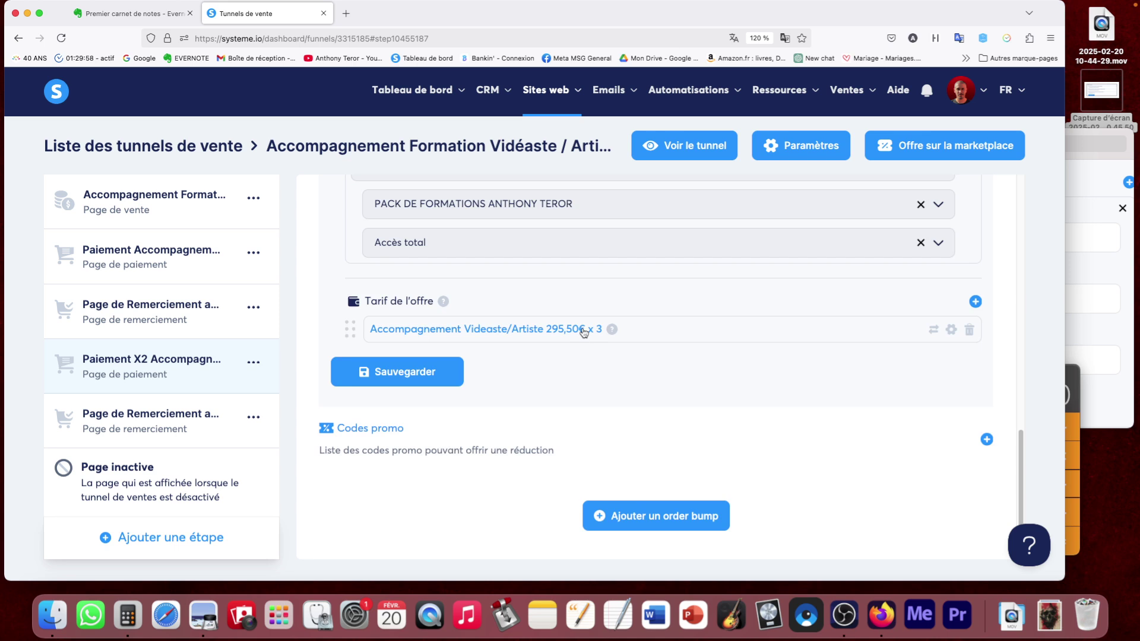
click(406, 378)
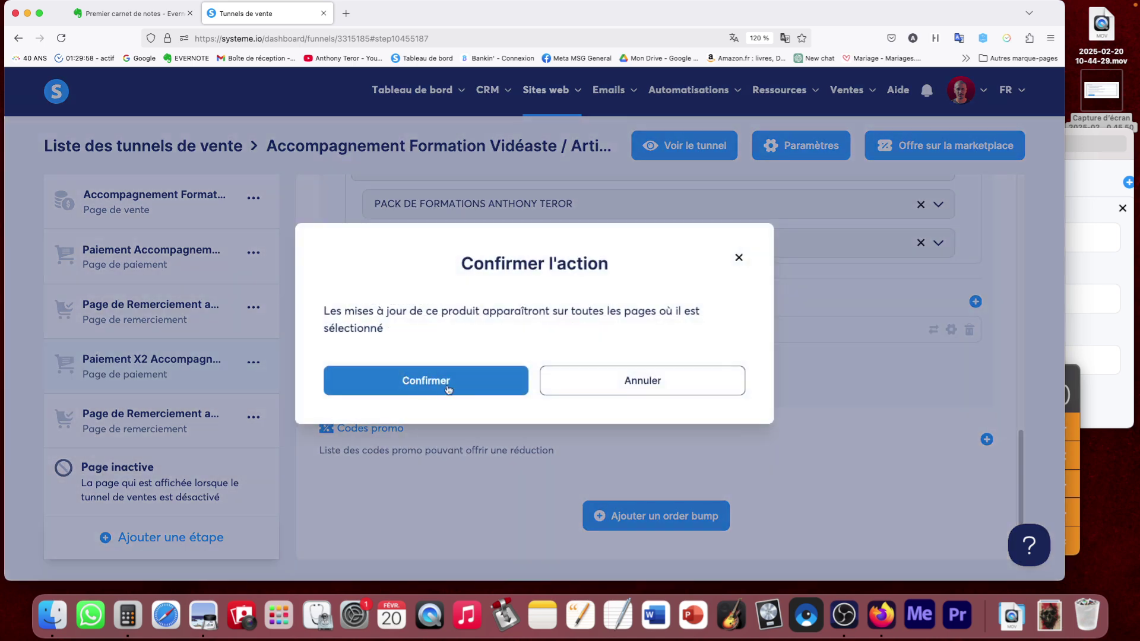
click(406, 379)
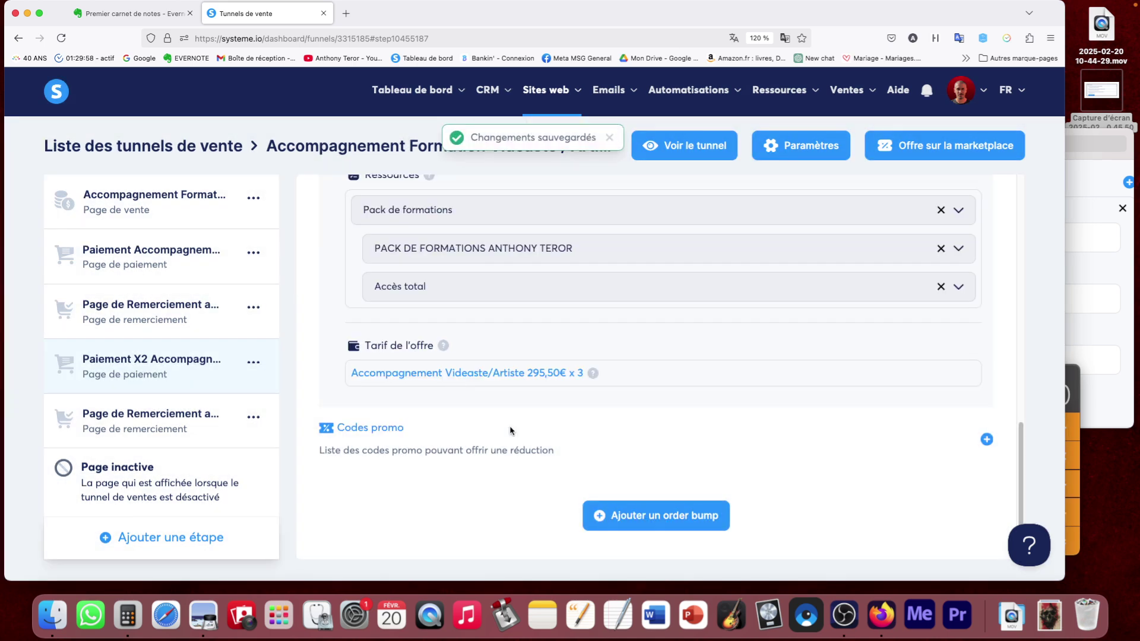
- Open the Paiement X2 payment page in the page editor
scroll(809, 428, up, 3)
scroll(772, 452, down, 10)
scroll(742, 458, up, 10)
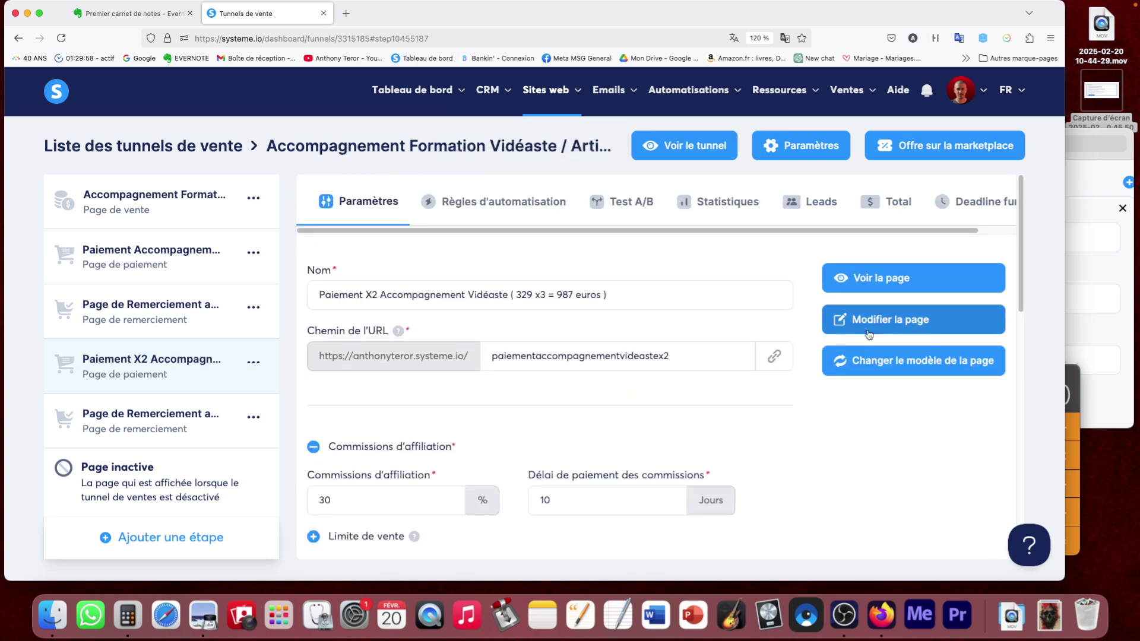
click(887, 326)
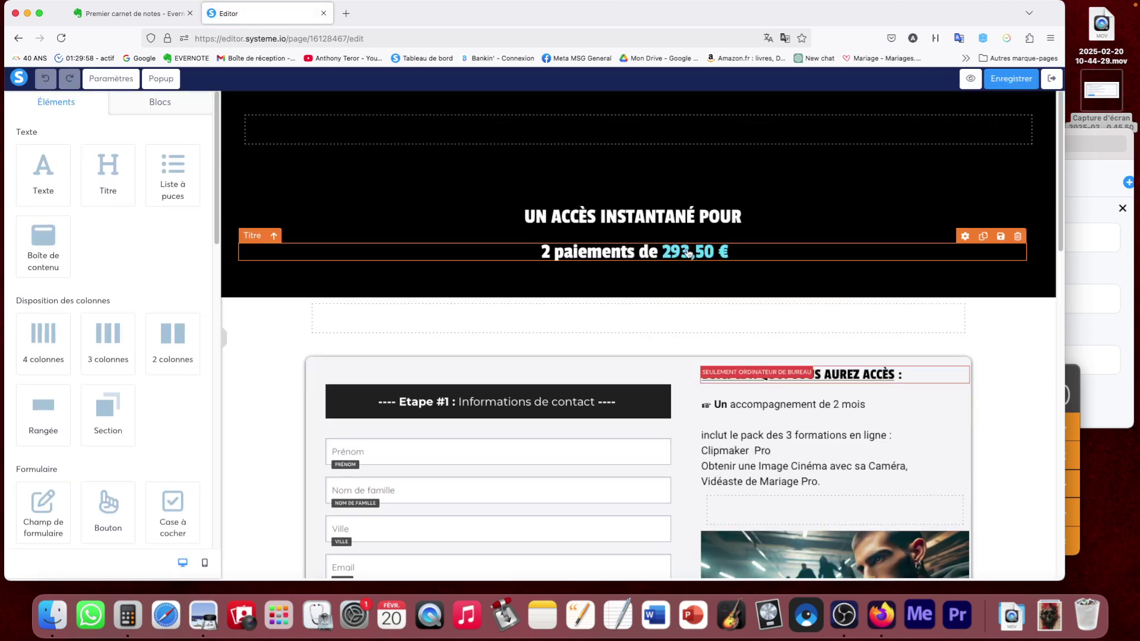
- Change the page heading under "UN ACCÈS INSTANTANÉ POUR" to "3 paiements de 295,50 €"
click(688, 254)
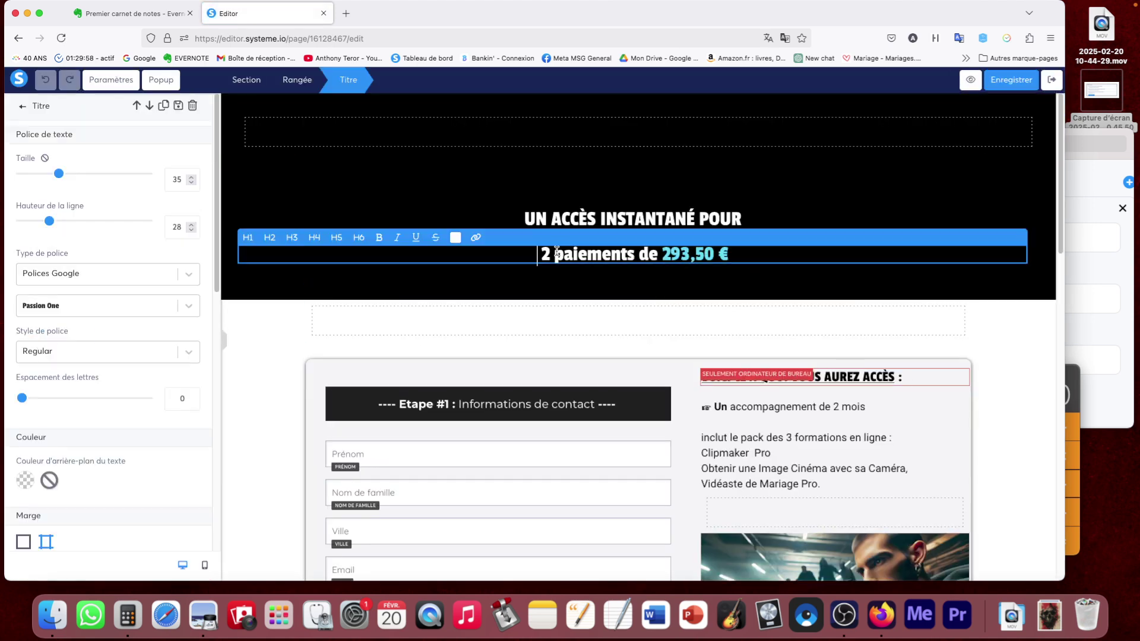
double_click(546, 255)
text(3)
click(689, 254)
key(BackSpace)
text(5)
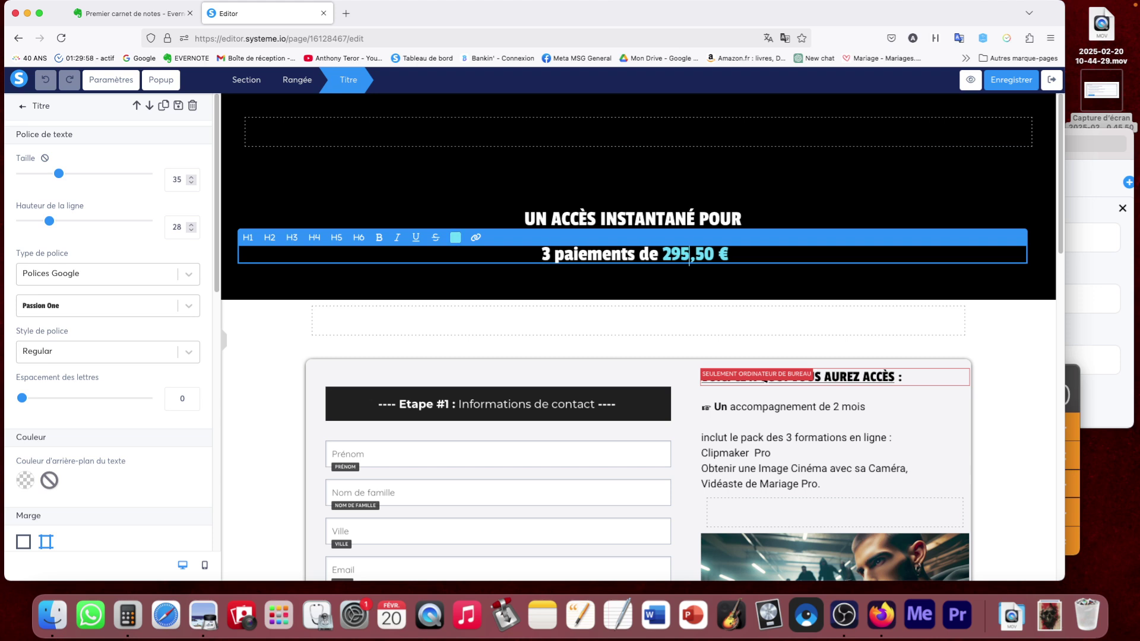
click(903, 329)
- Check the instalment amount in the calculator and the payment form's offer price, and save the page
click(1077, 463)
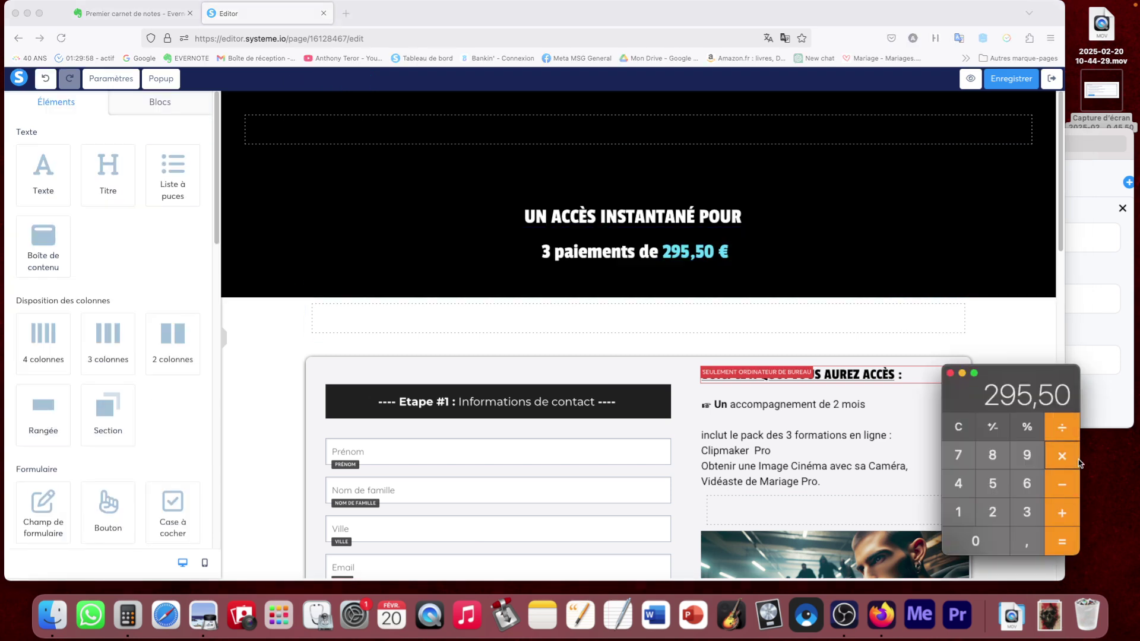
click(1017, 340)
scroll(1018, 337, down, 5)
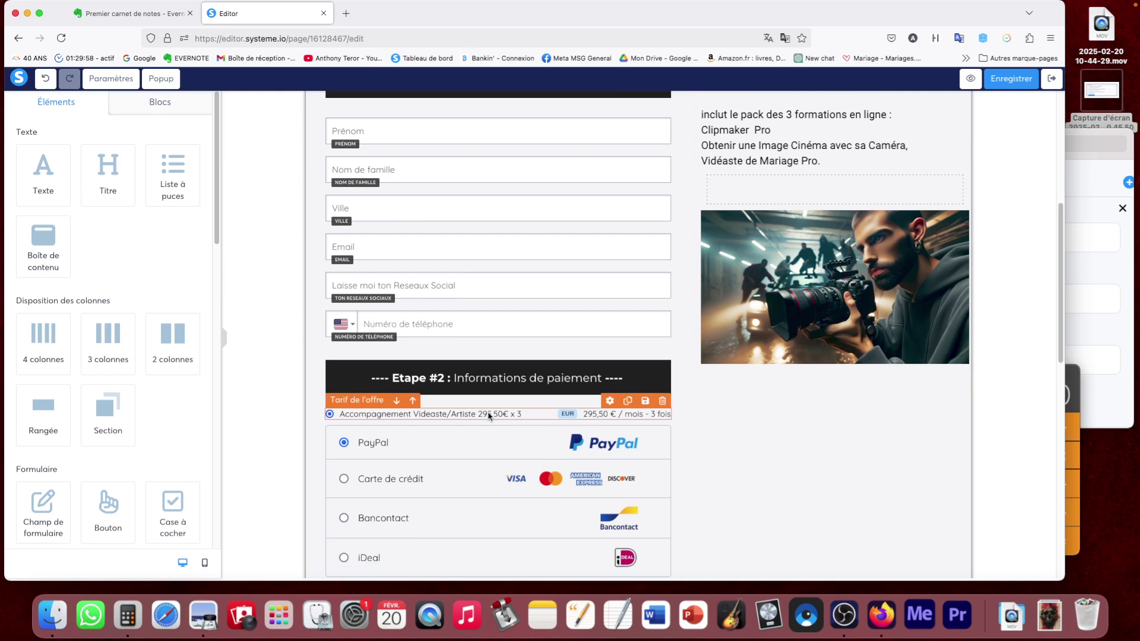
scroll(794, 464, down, 3)
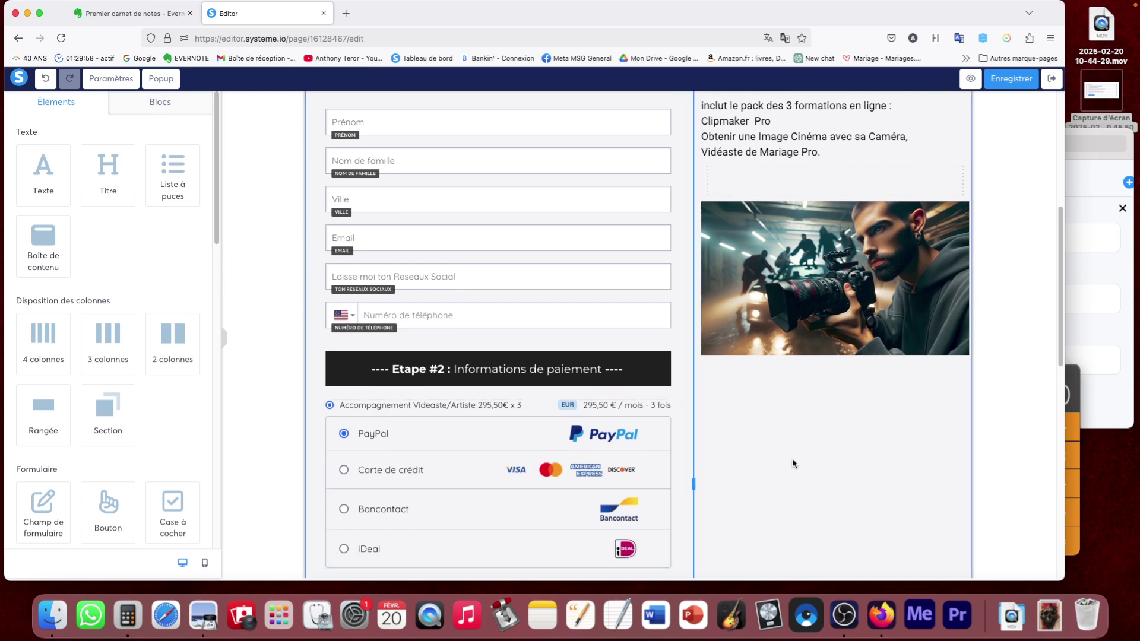
scroll(794, 463, up, 7)
click(1017, 79)
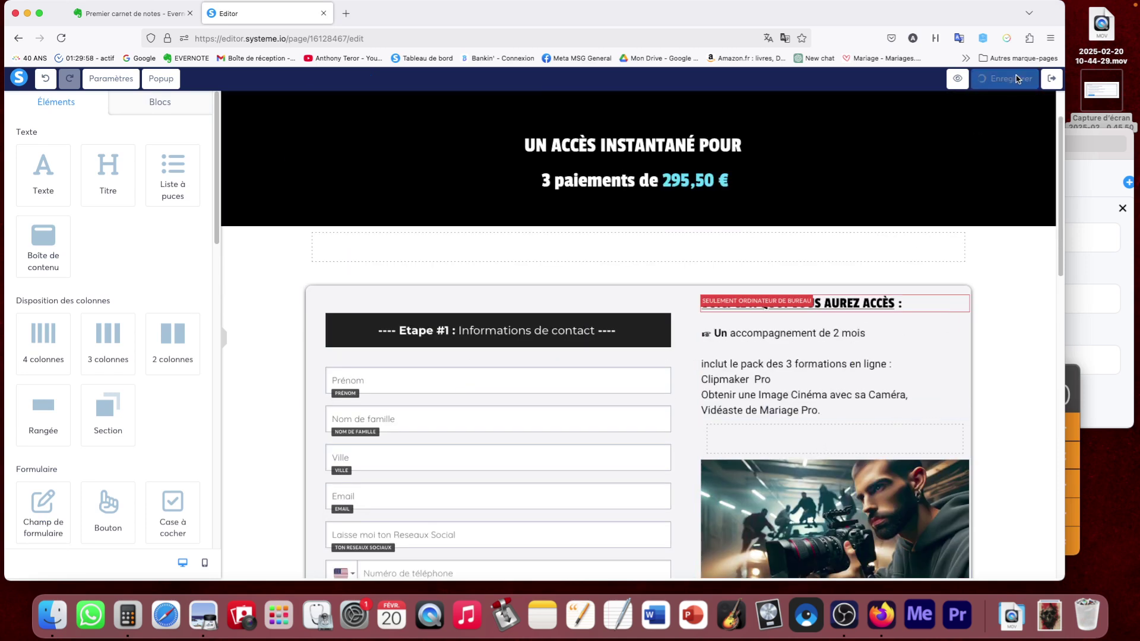
- Preview the payment page, examine its heading and the offer price in the payment section, and close the preview
click(958, 78)
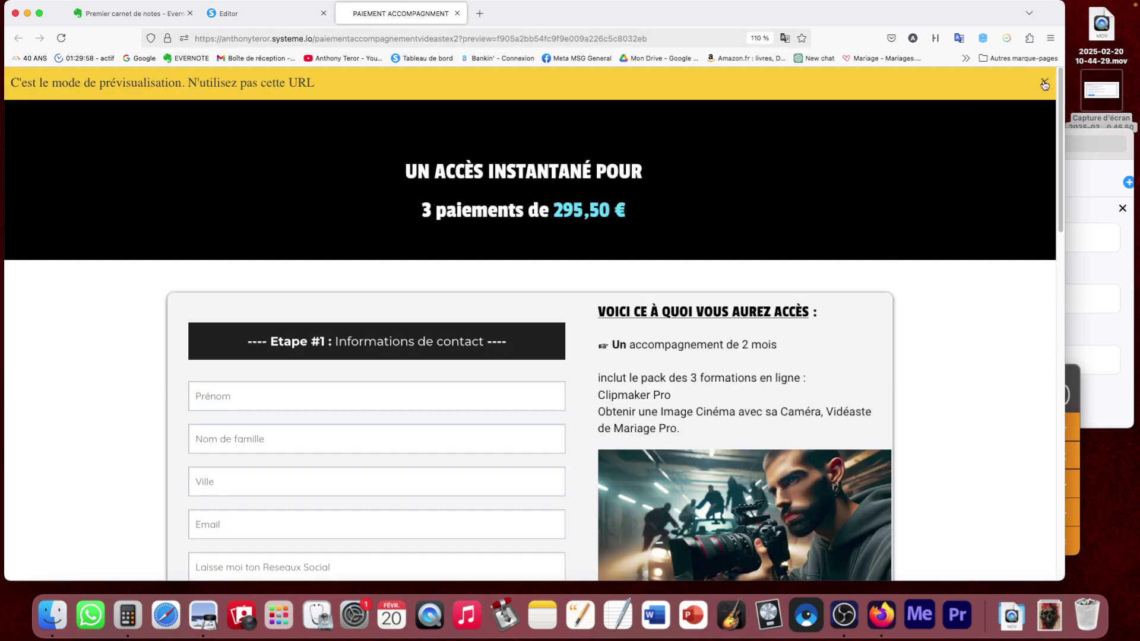
click(1045, 85)
scroll(936, 259, down, 5)
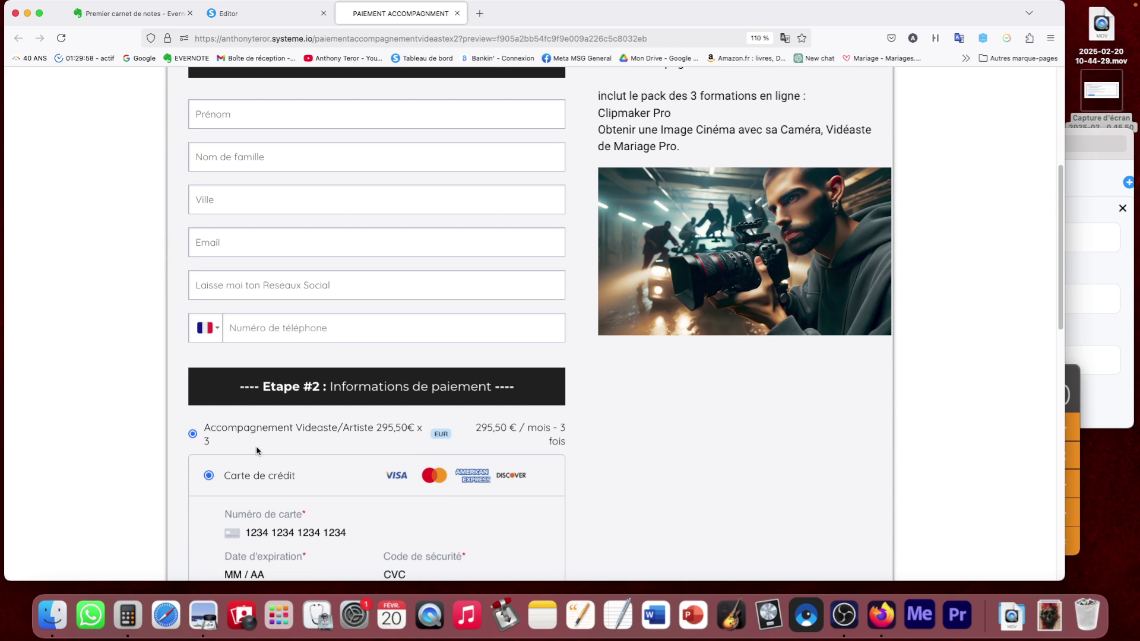
scroll(427, 441, down, 1)
scroll(616, 425, up, 8)
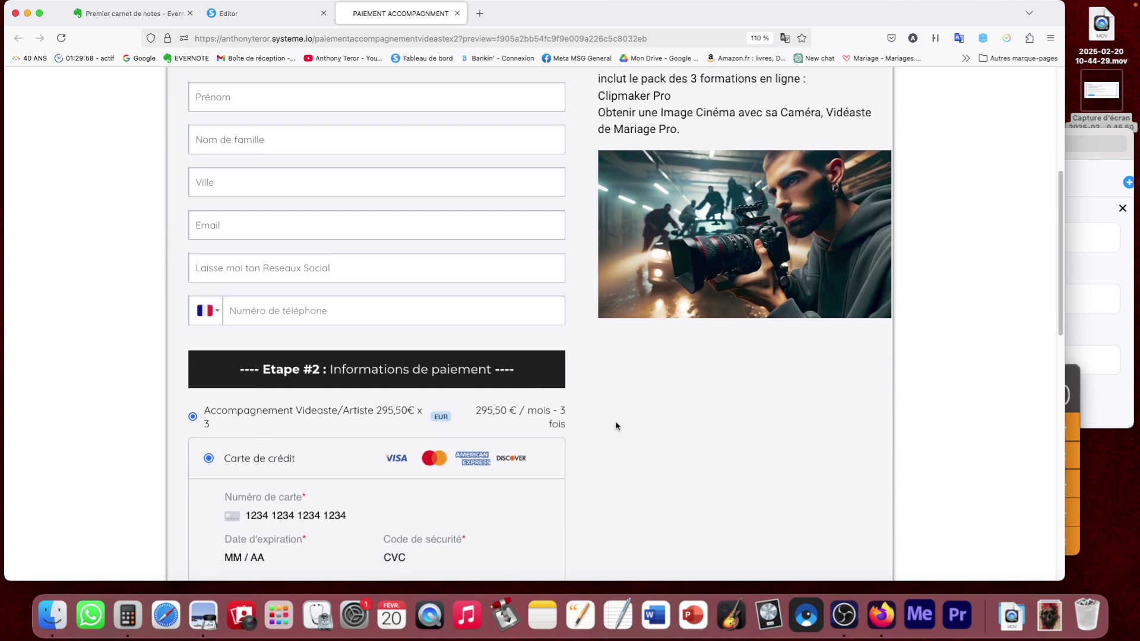
click(458, 13)
- Leave the page editor and check the offer price in the Paiement X2 step settings
click(1052, 79)
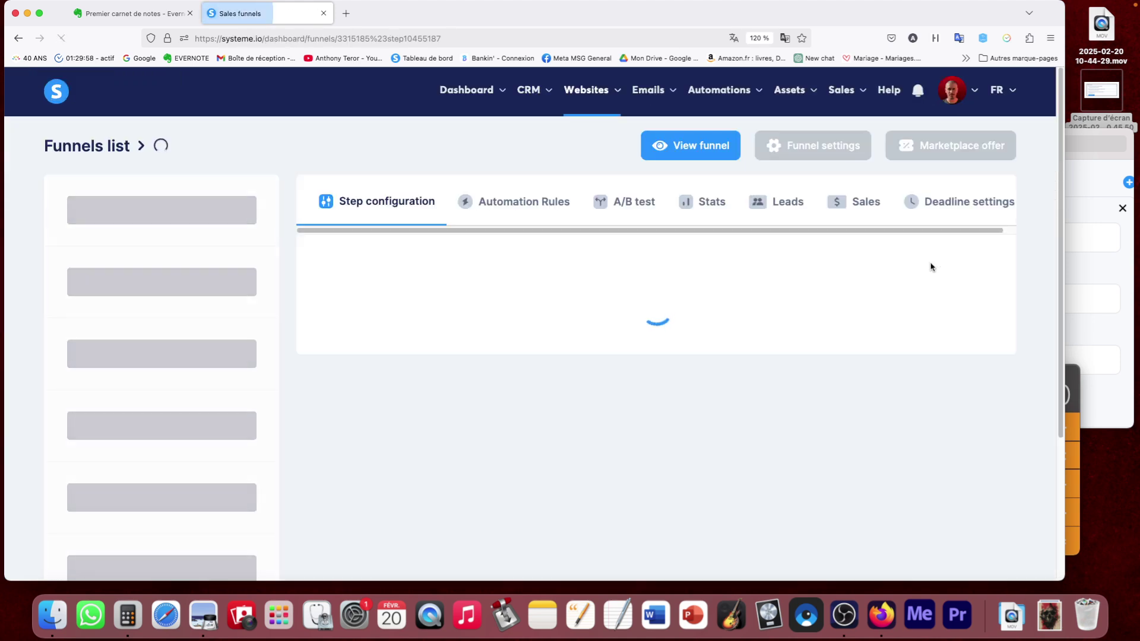
scroll(794, 377, down, 10)
scroll(683, 422, down, 2)
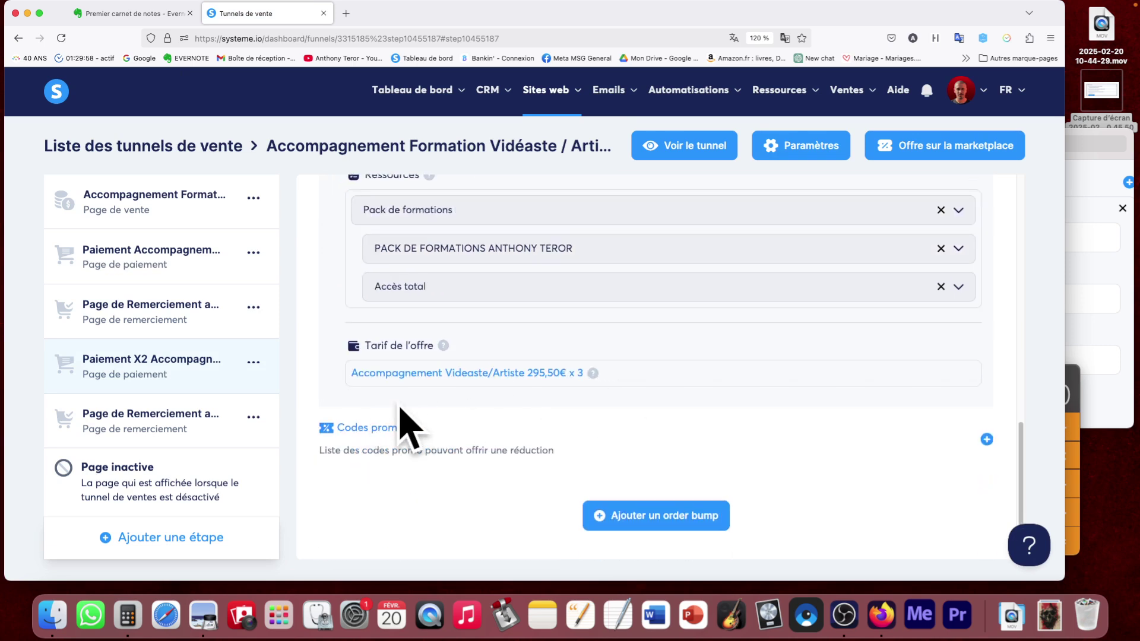
- Open the step's digital product for editing and go to its offer price options
scroll(703, 402, up, 8)
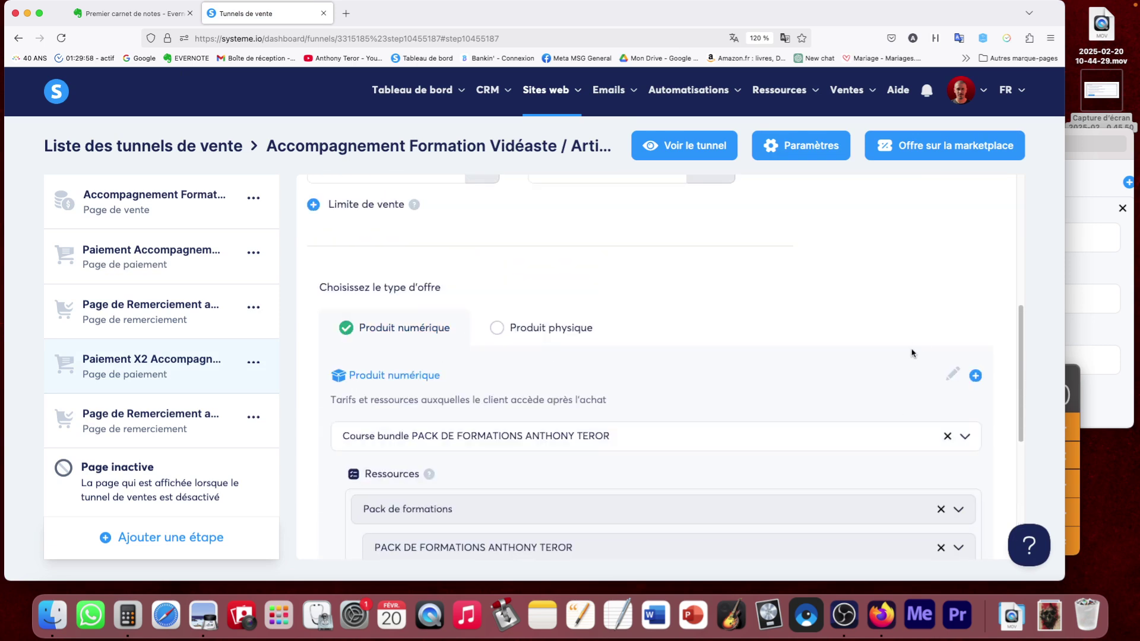
scroll(930, 330, down, 8)
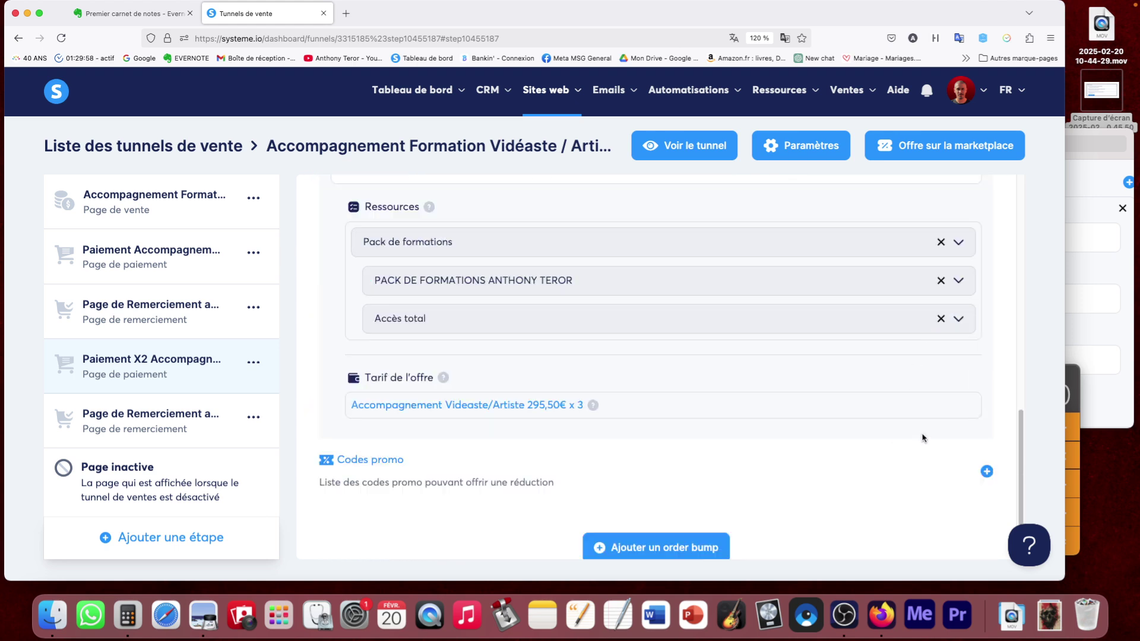
scroll(920, 390, up, 1)
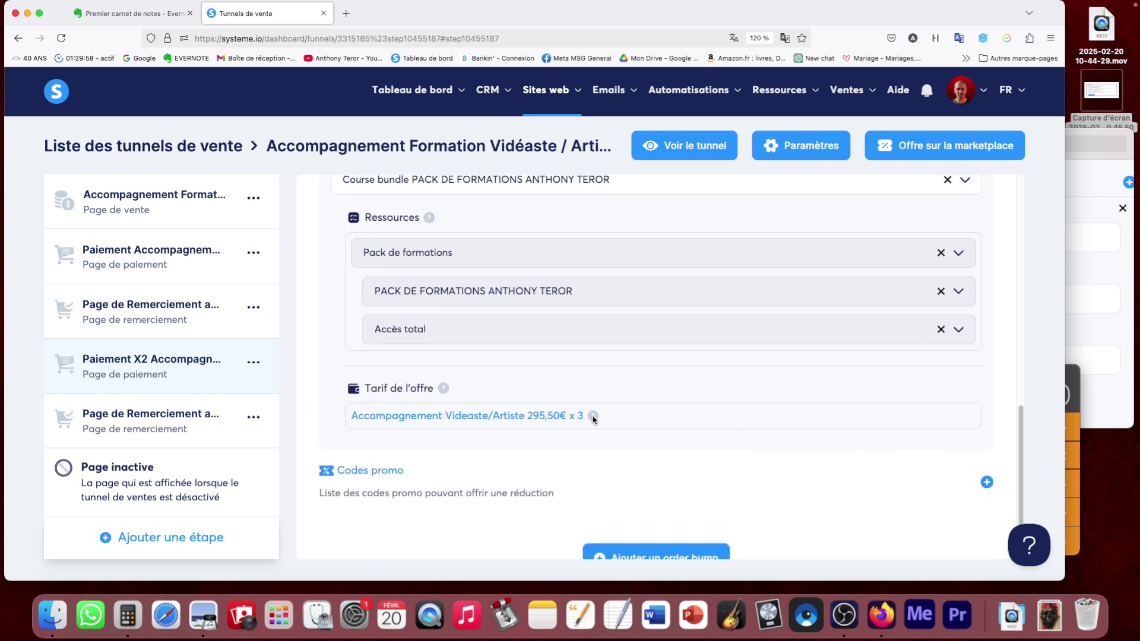
scroll(912, 352, up, 5)
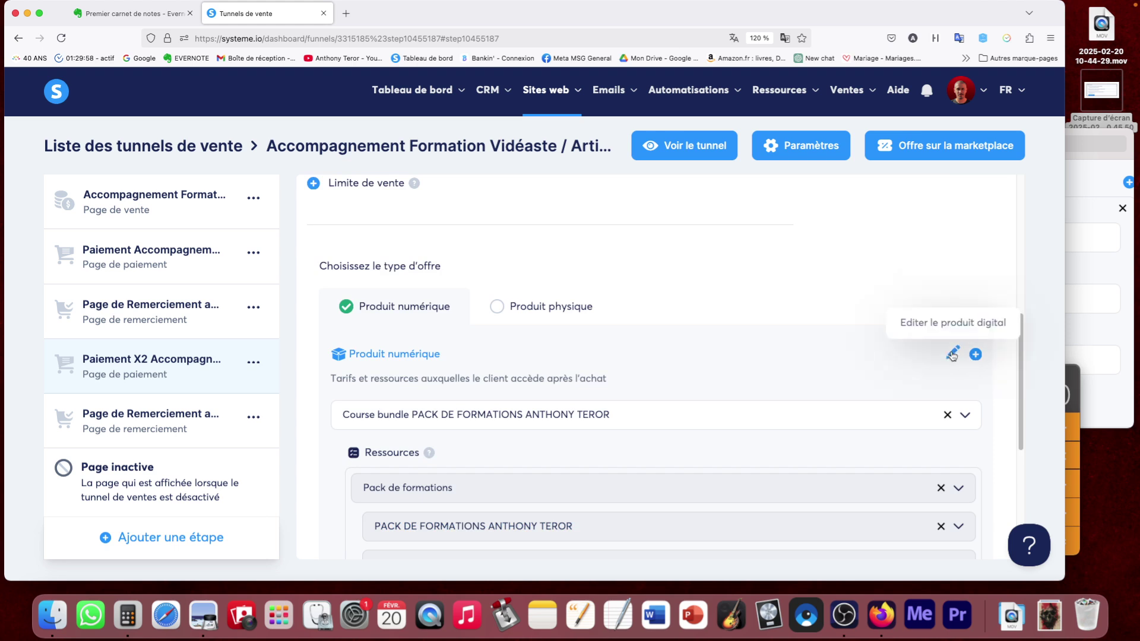
scroll(950, 348, down, 7)
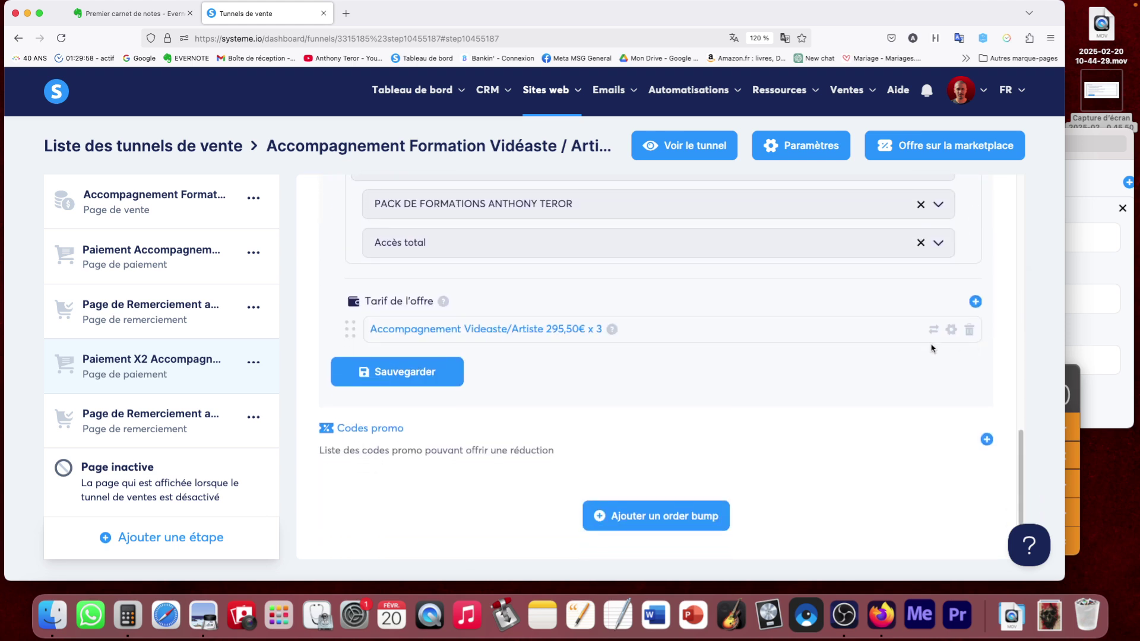
click(934, 332)
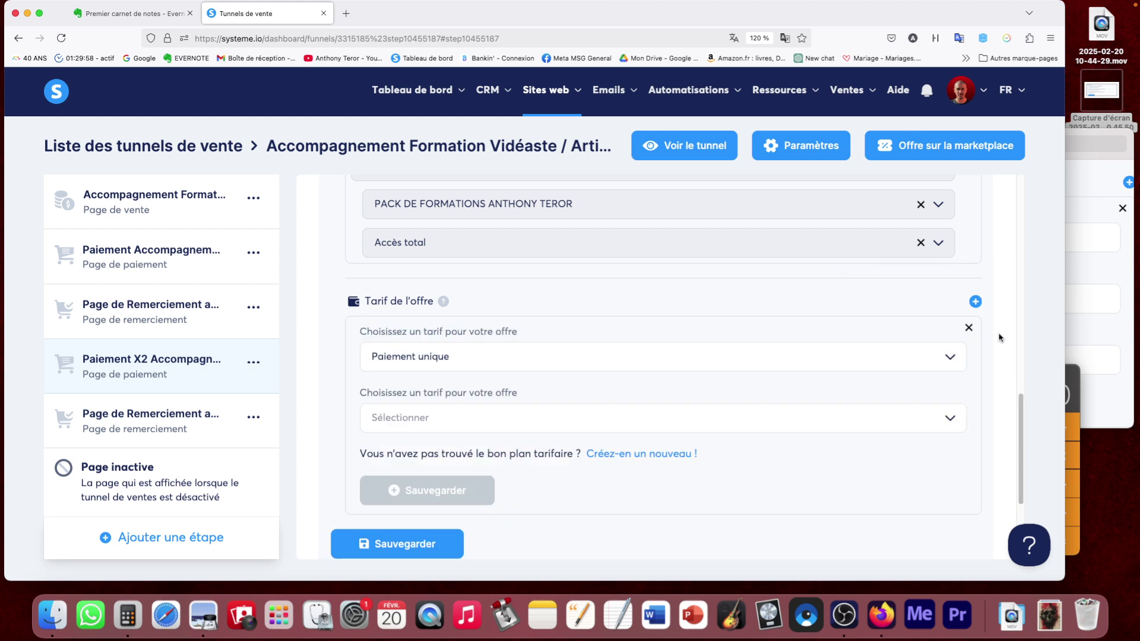
click(969, 328)
click(953, 336)
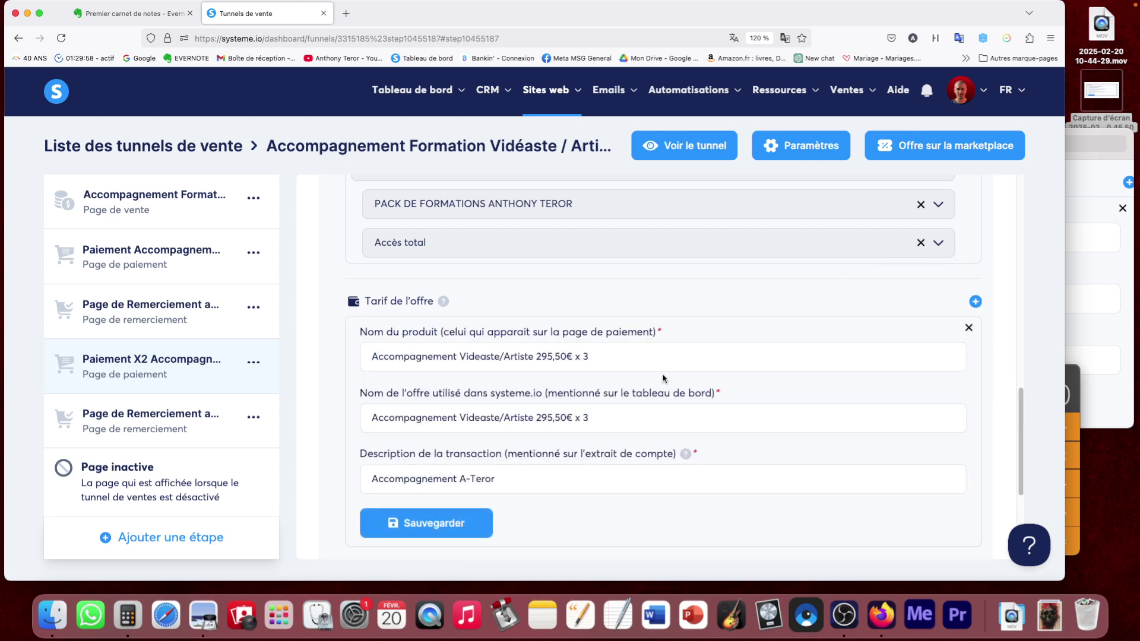
click(968, 329)
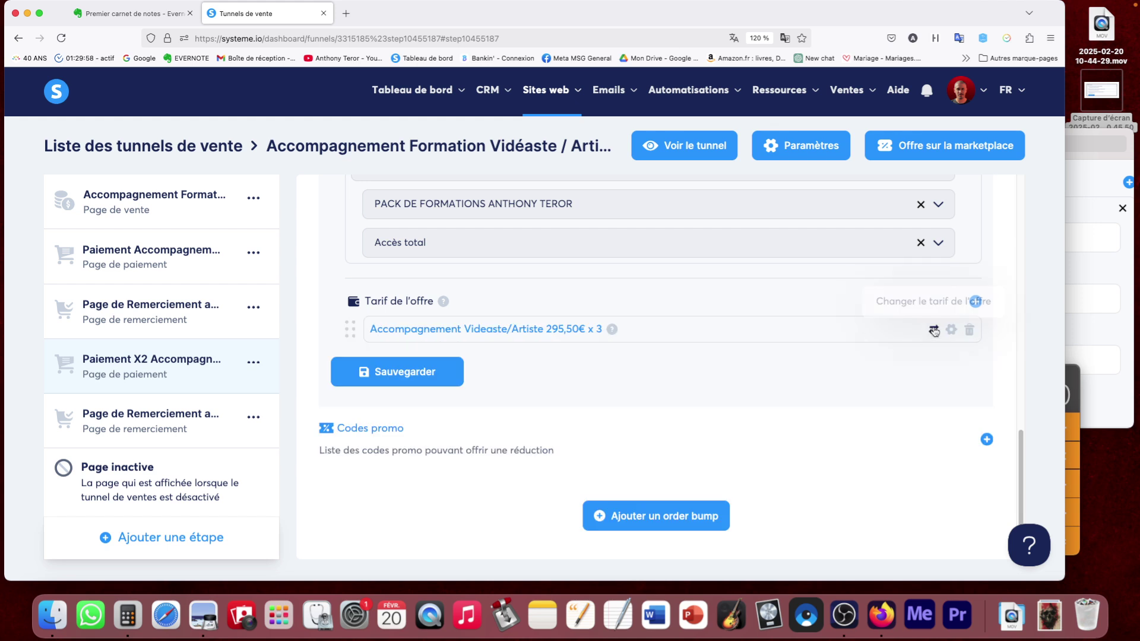
- Remove the Accompagnement Videaste/Artiste 295,50€ x 3 price plan from this offer only
click(970, 331)
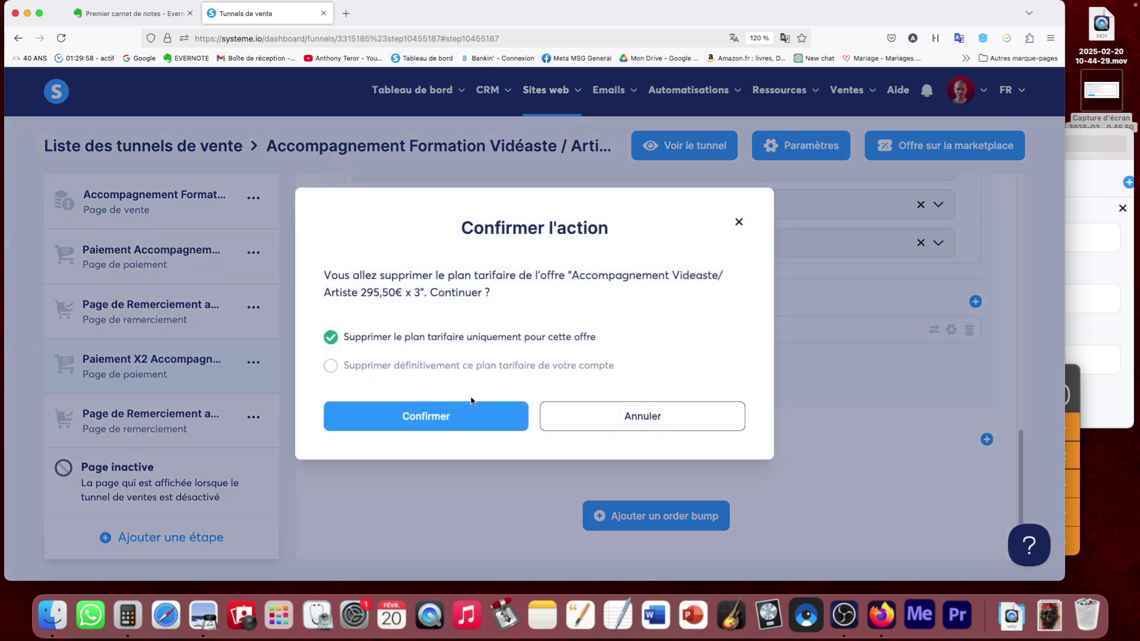
click(443, 418)
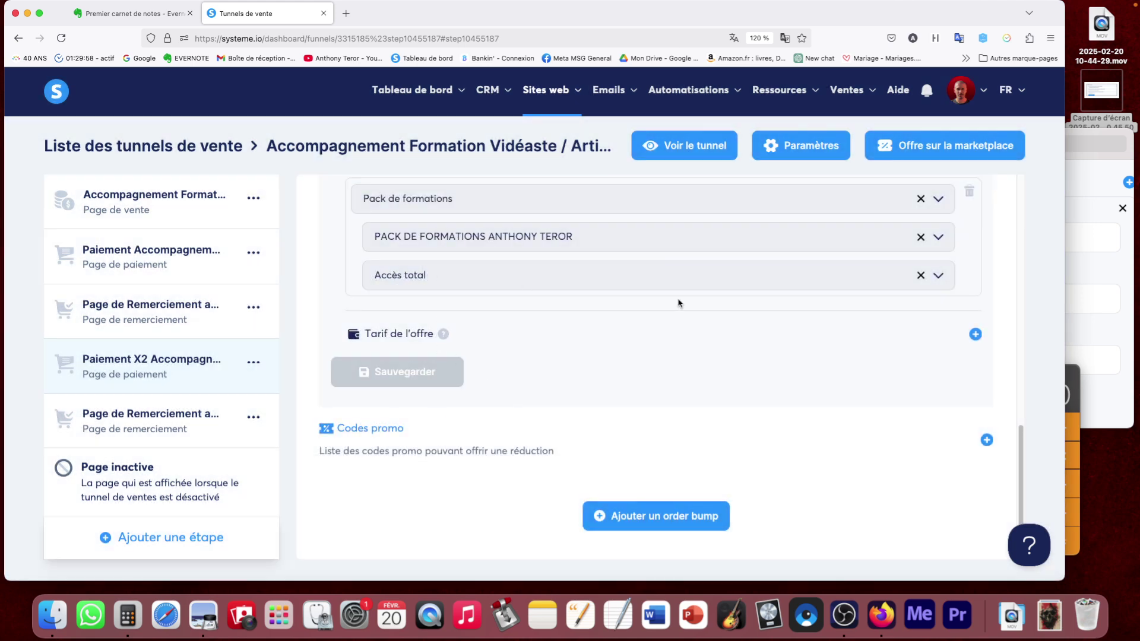
- Add the existing payment plan Accompagnement Videaste/Artiste 295,50€ x 3 as the offer price and save the digital product's update
scroll(742, 367, up, 1)
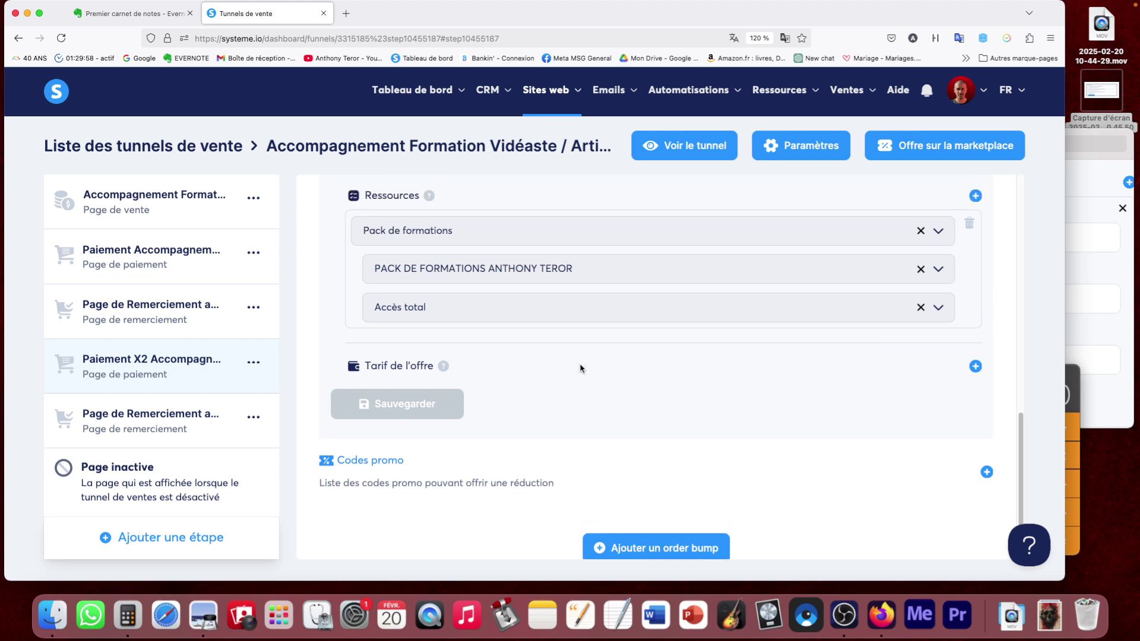
click(975, 367)
click(510, 424)
click(399, 509)
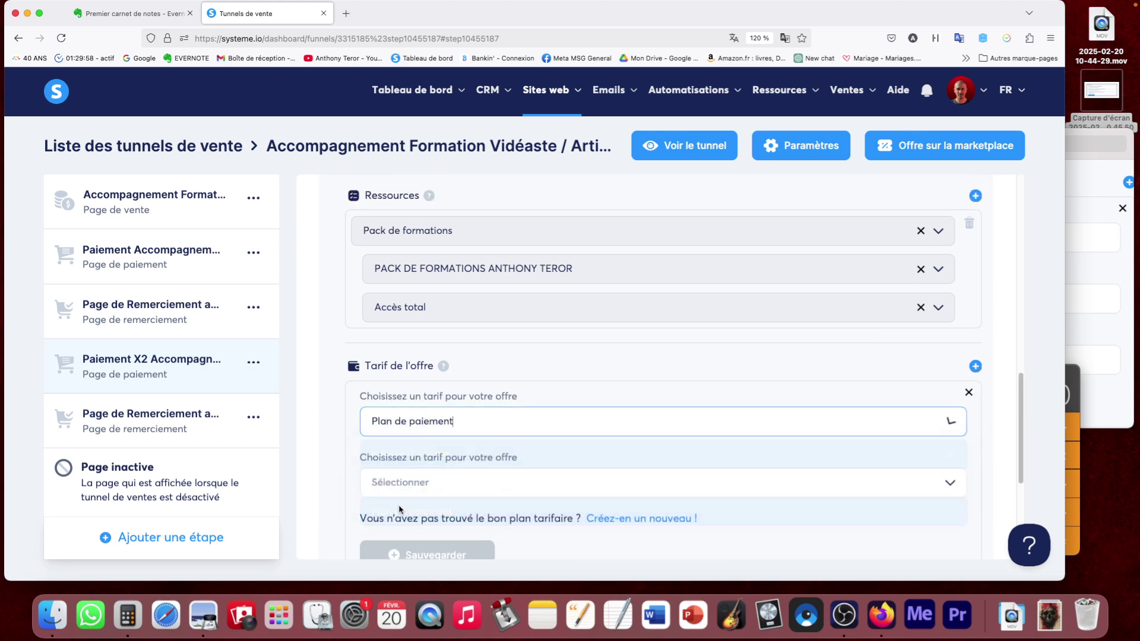
click(409, 483)
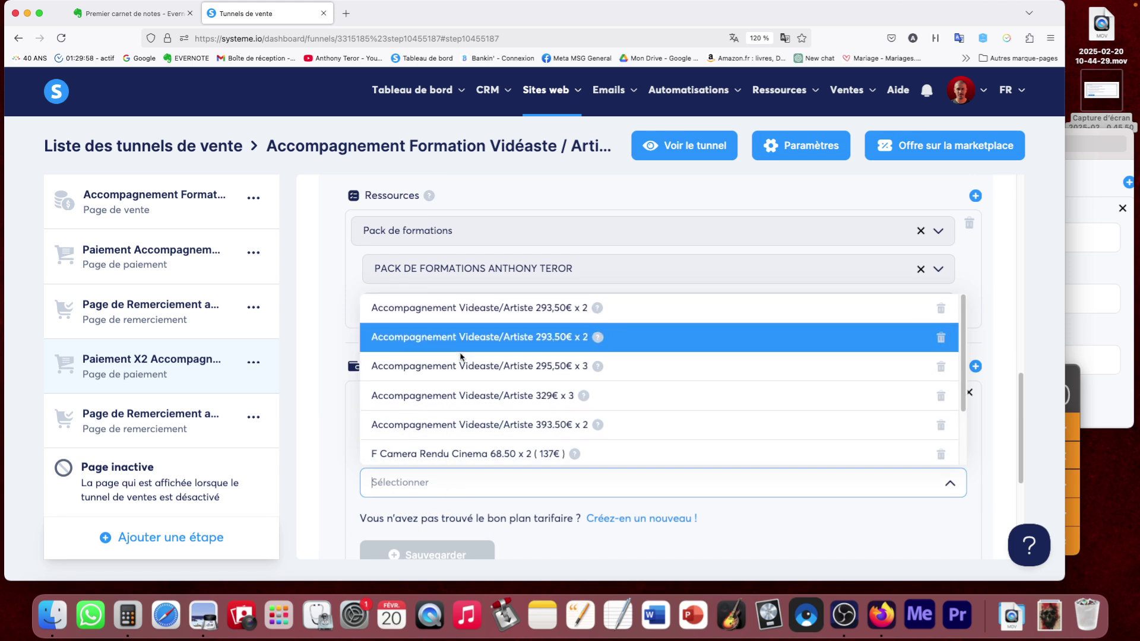
scroll(466, 424, down, 3)
scroll(466, 425, up, 3)
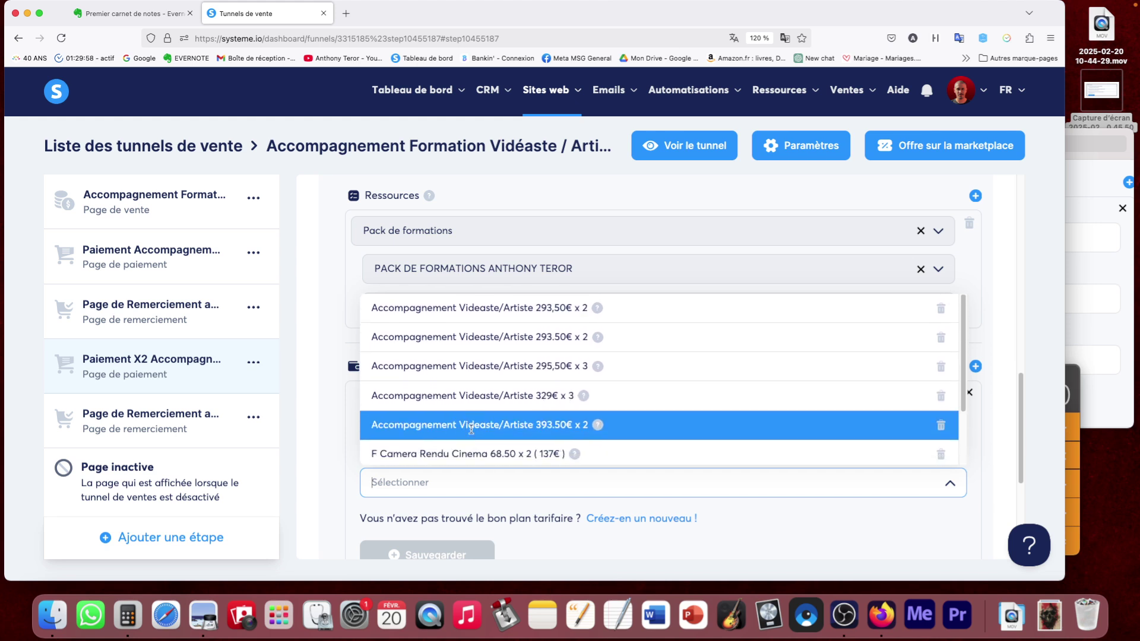
click(491, 365)
scroll(661, 395, down, 5)
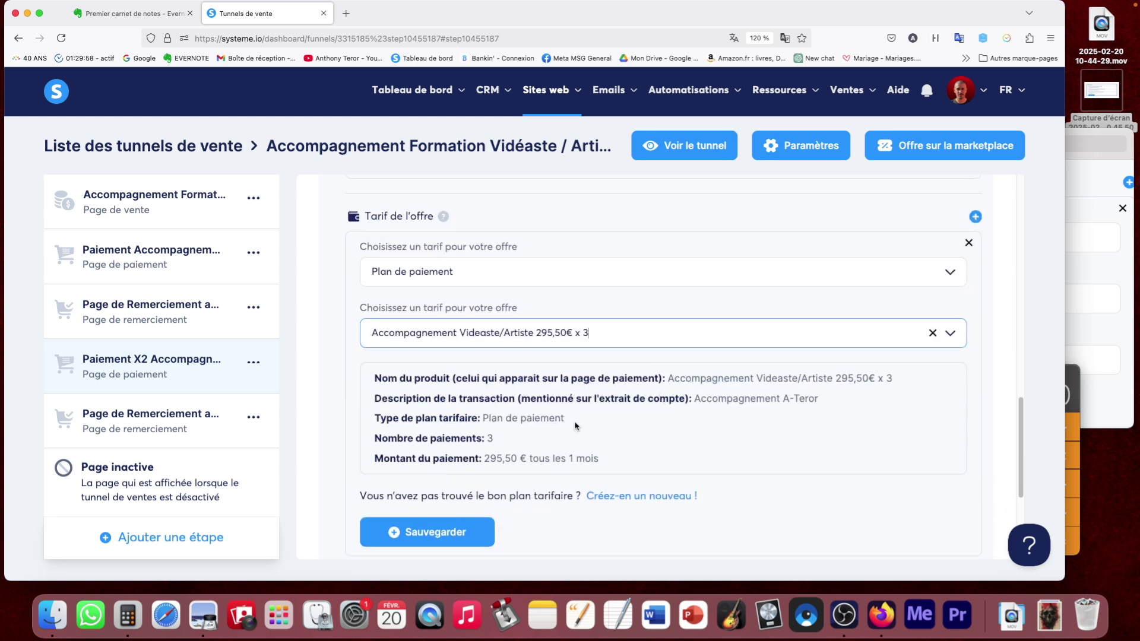
click(436, 534)
click(420, 372)
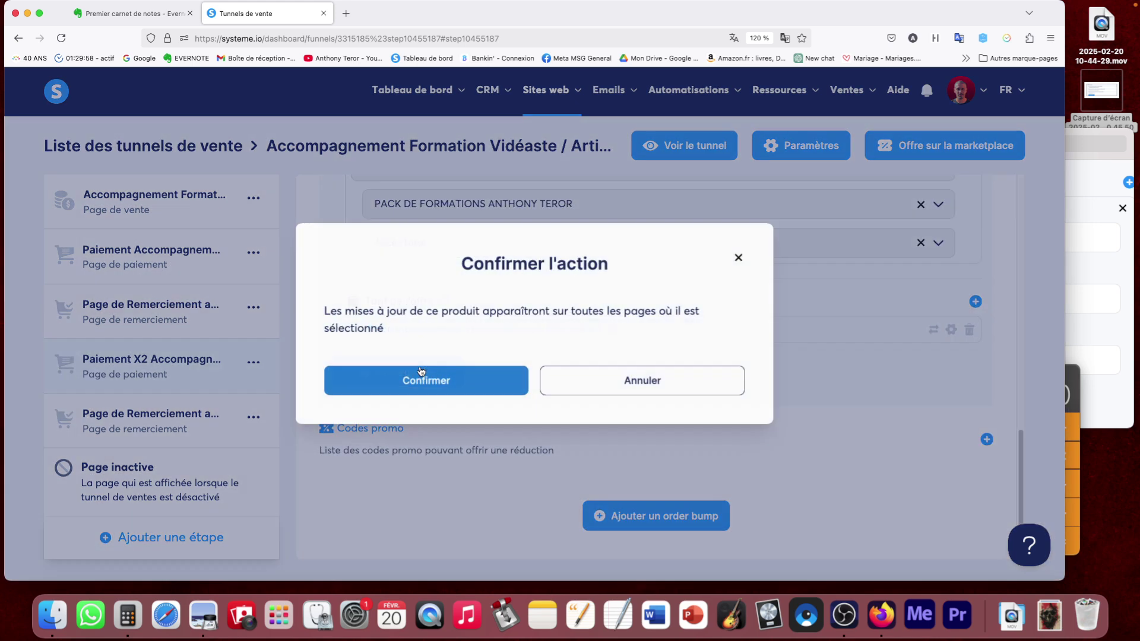
click(432, 382)
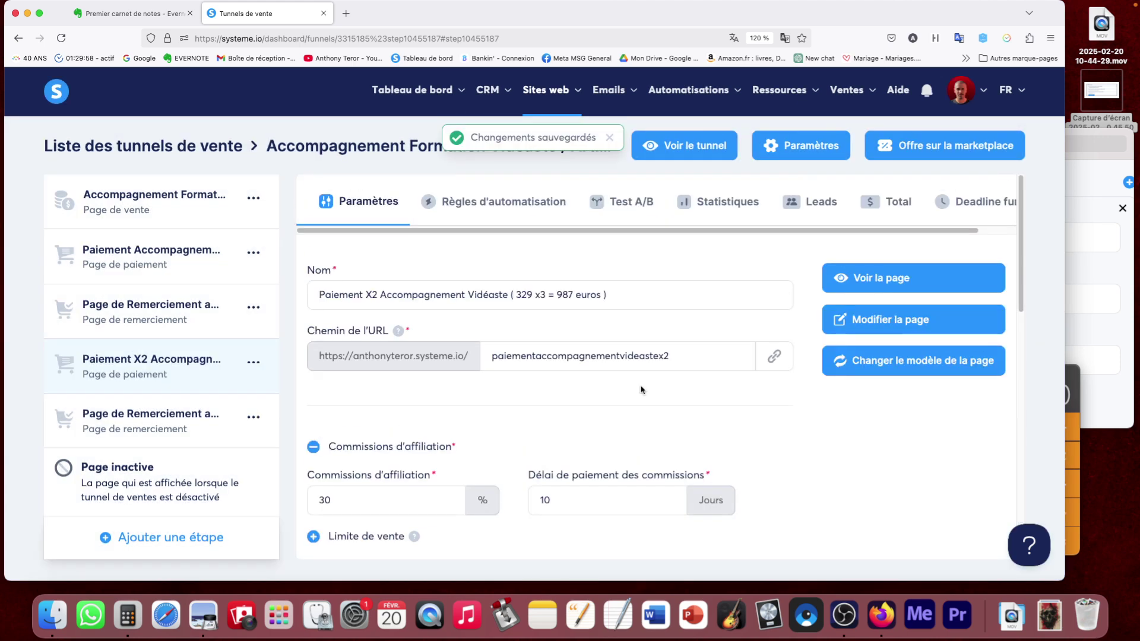
- View the live payment page and check the offer price in the payment section and the heading at its start
click(918, 278)
scroll(766, 291, down, 10)
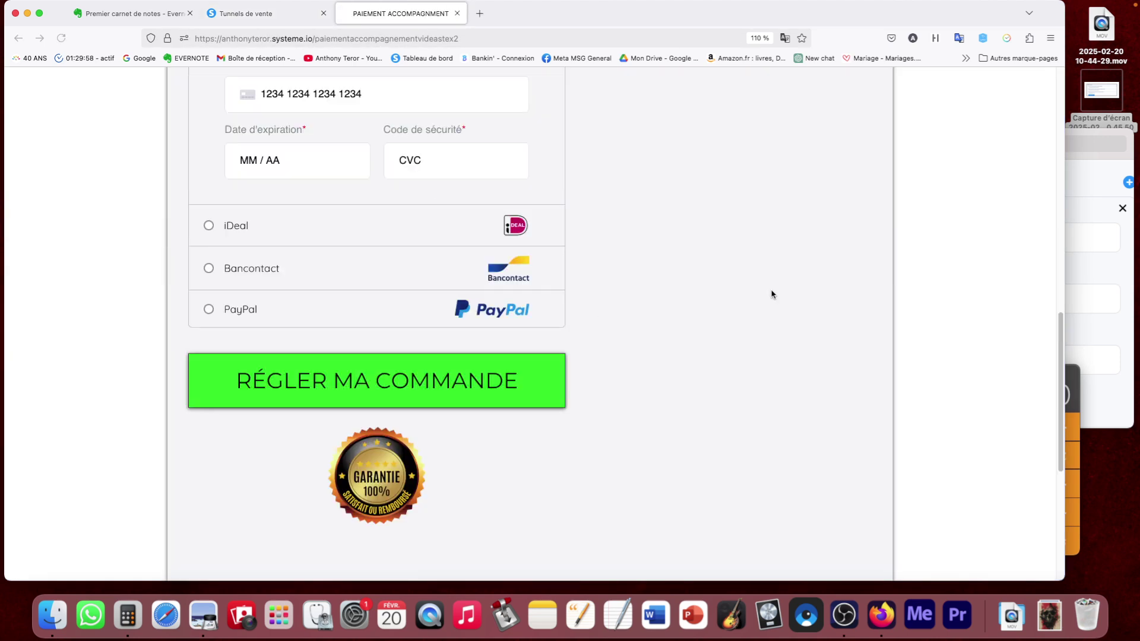
scroll(376, 296, up, 6)
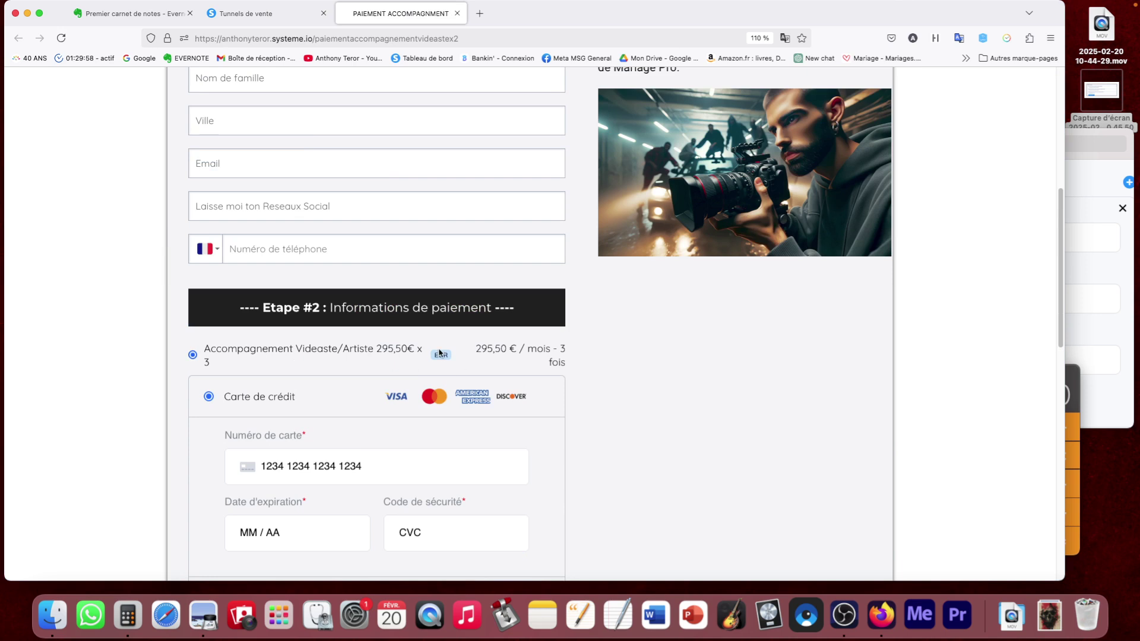
scroll(504, 368, up, 6)
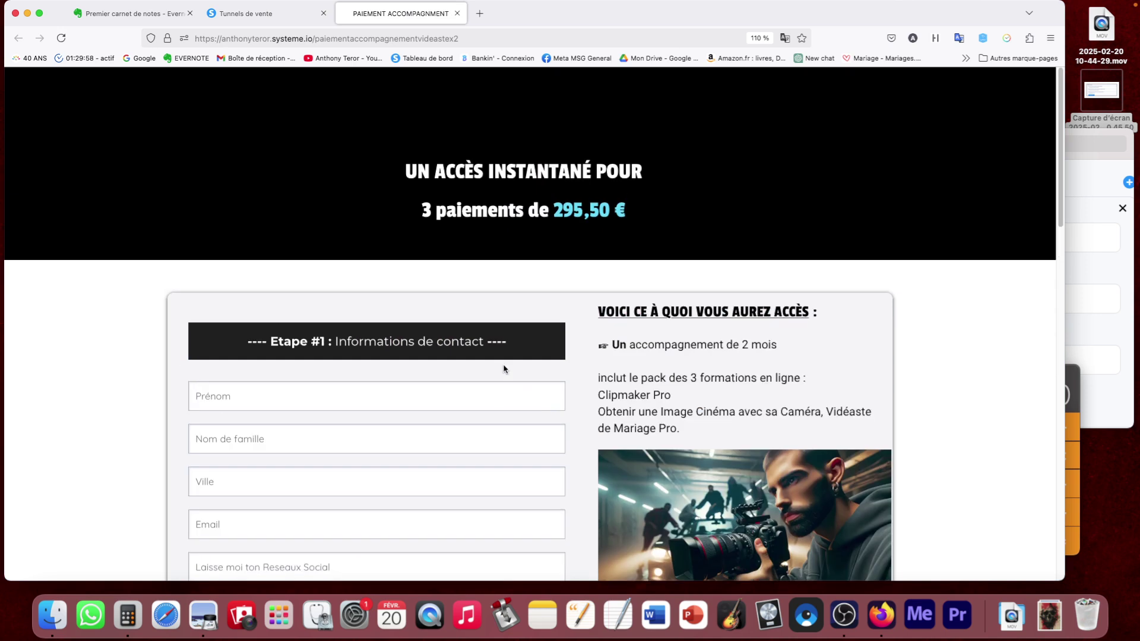